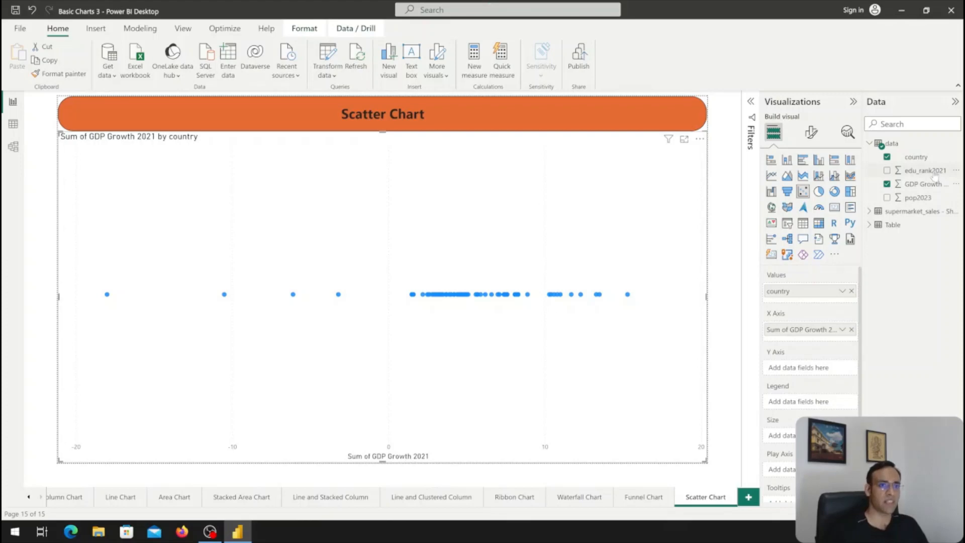
- Assign edu_rank2021 to the scatter chart's Y axis and pop2023 to its bubble size
left_click_drag(935, 173, 815, 372)
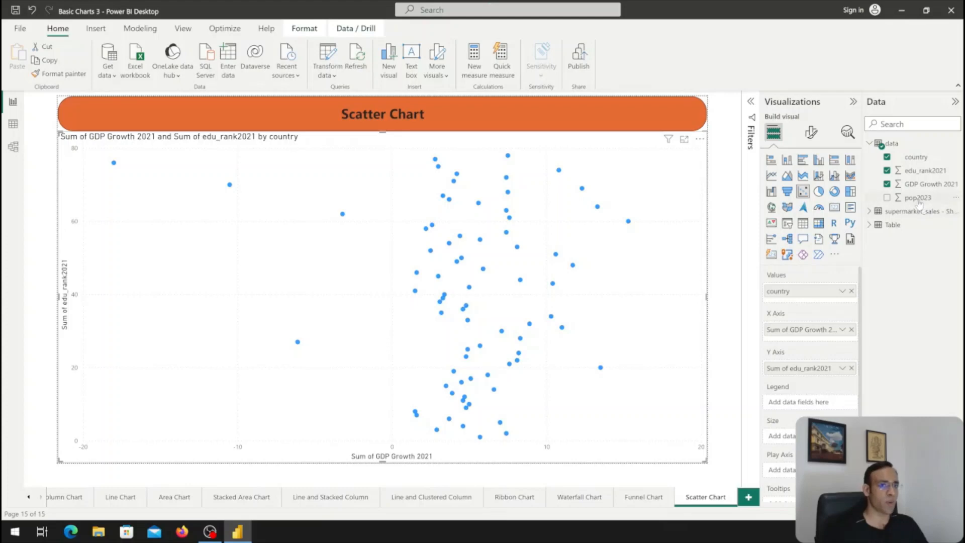
left_click_drag(913, 200, 786, 436)
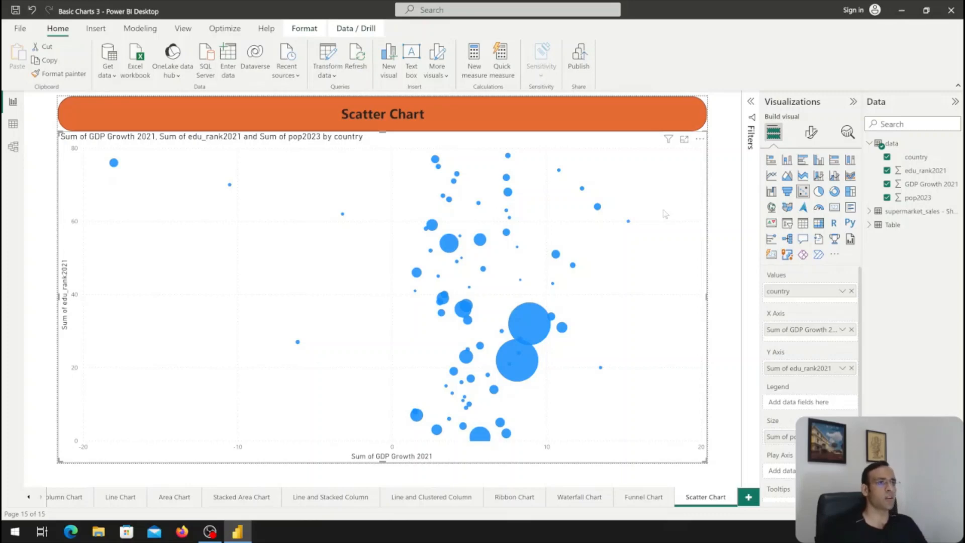
- Try inverting the range of the scatter chart's X-axis and turn the inversion back off
left_click(811, 133)
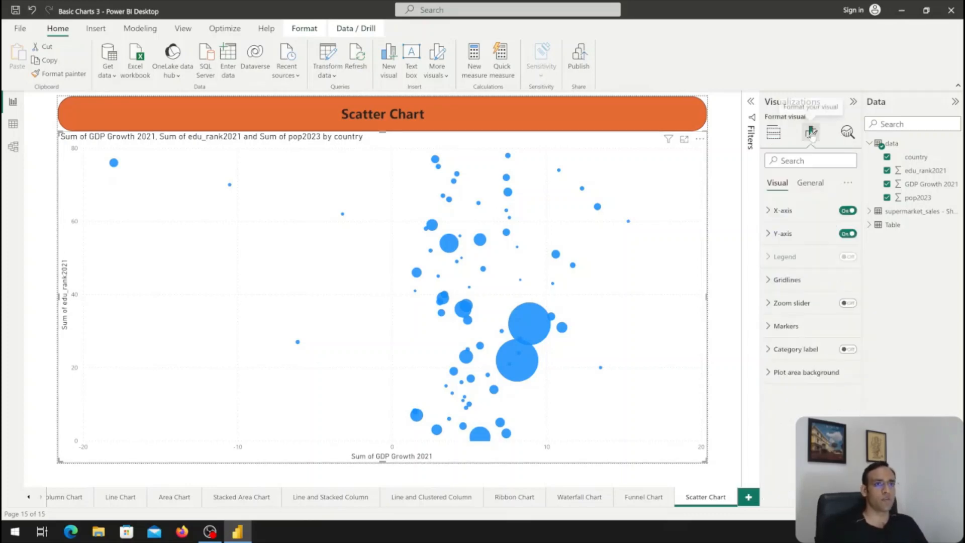
left_click(768, 211)
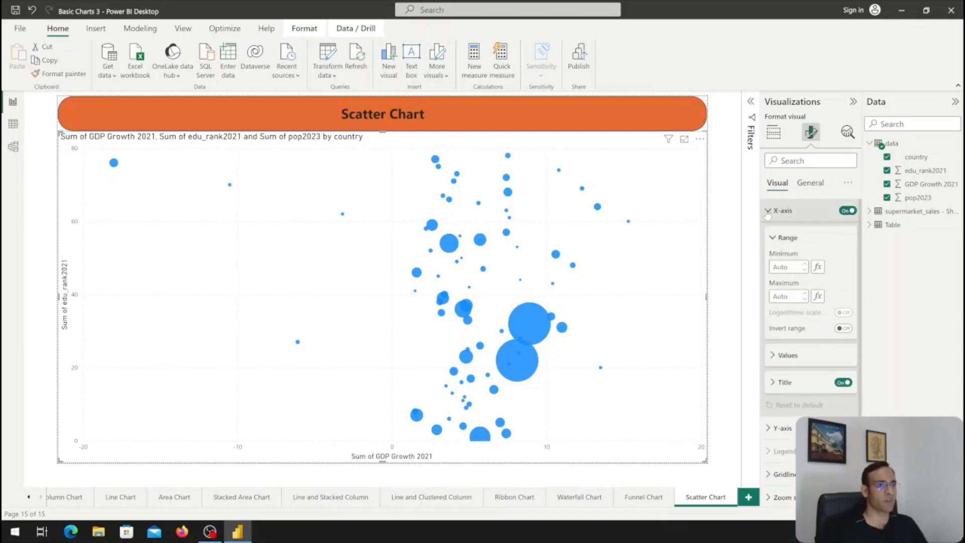
scroll(767, 216, "down", 2)
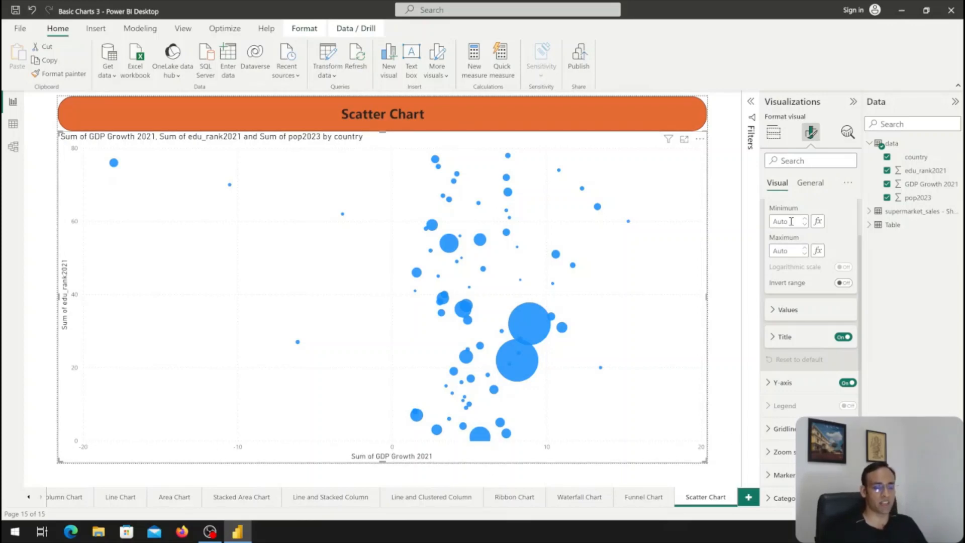
scroll(809, 324, "down", 1)
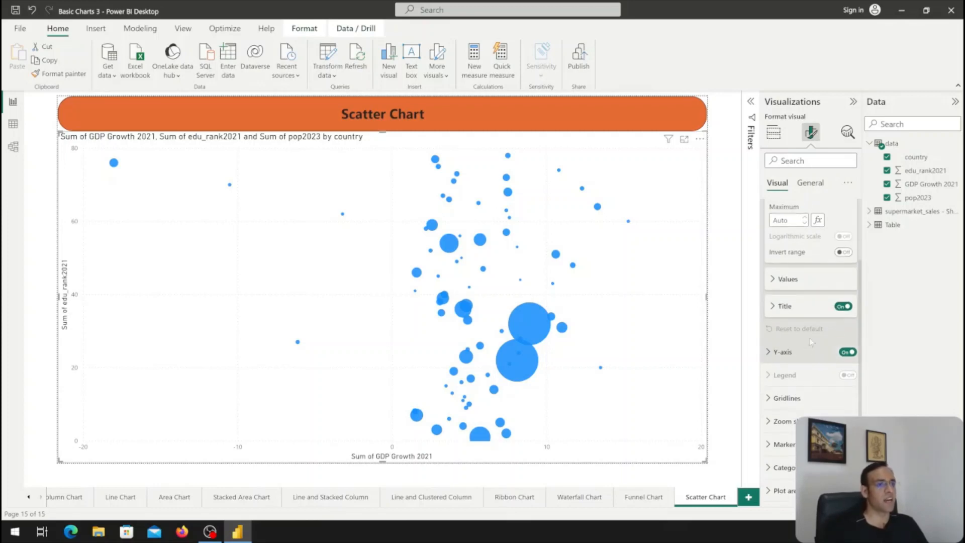
scroll(811, 342, "up", 2)
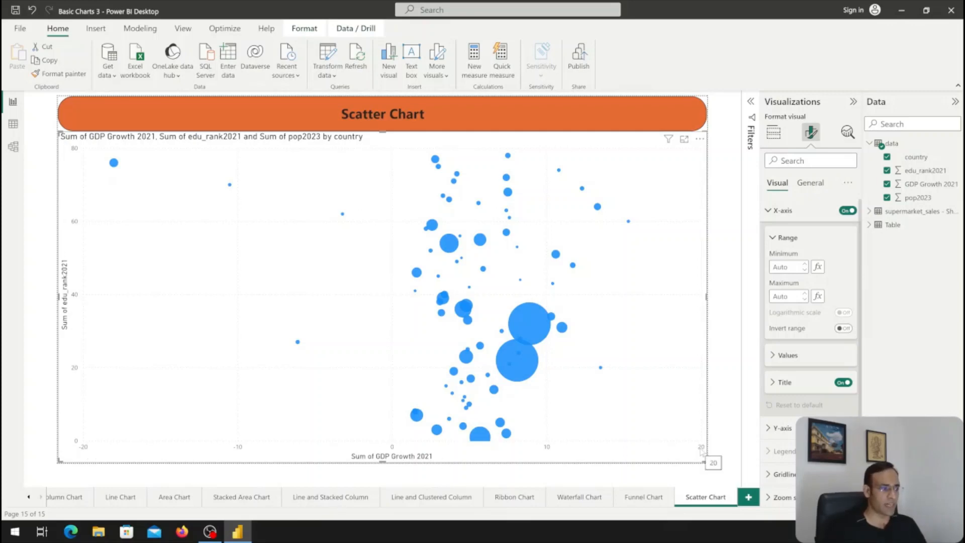
left_click(844, 328)
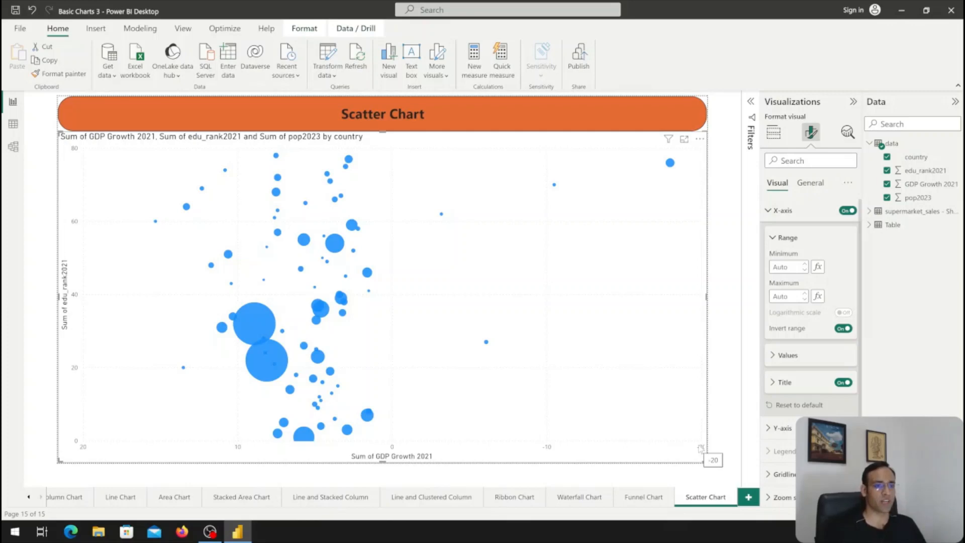
left_click(843, 329)
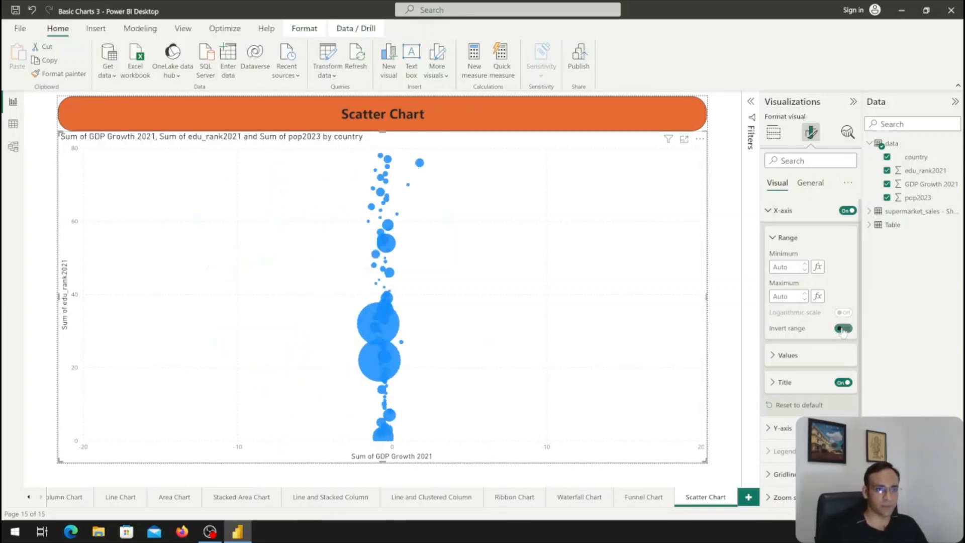
- Review the X-axis value formatting settings, including the available display units
left_click(771, 356)
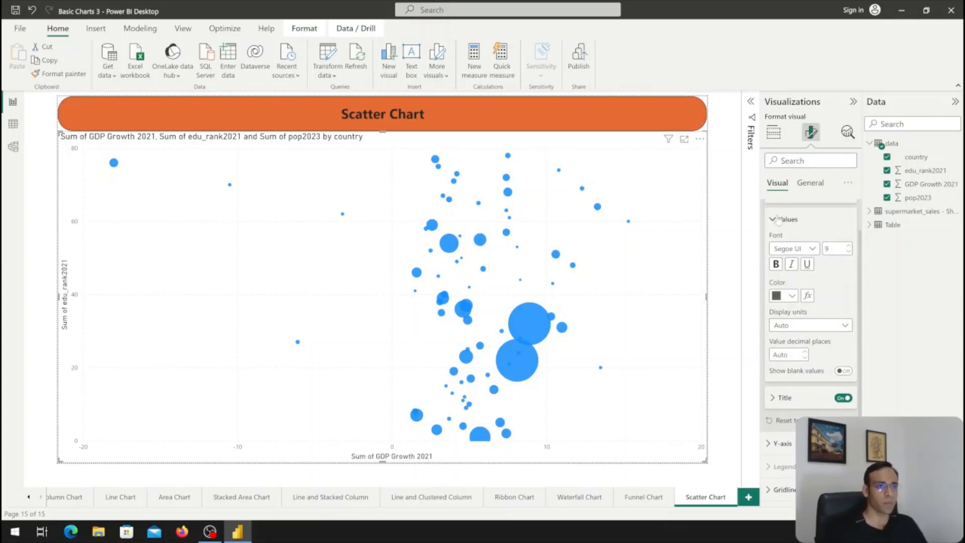
left_click(807, 326)
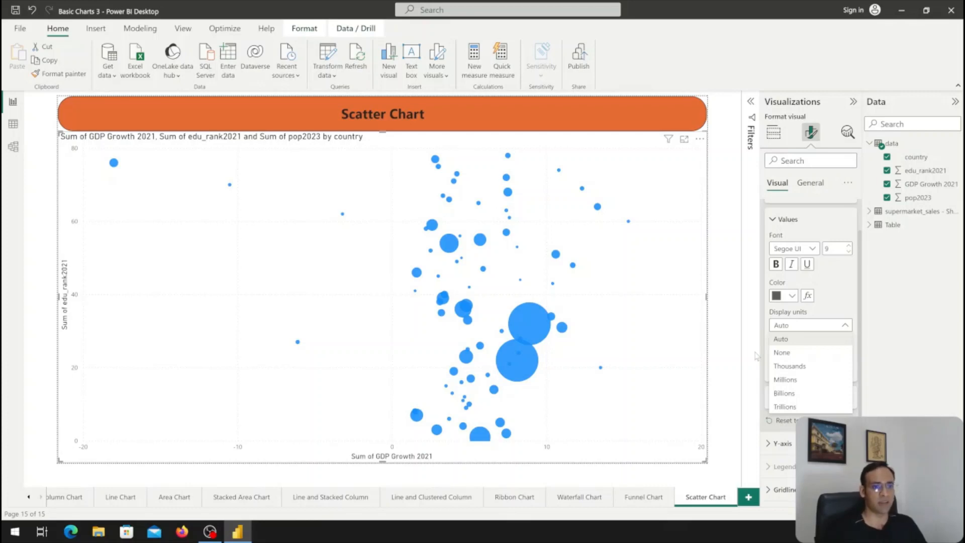
left_click(811, 326)
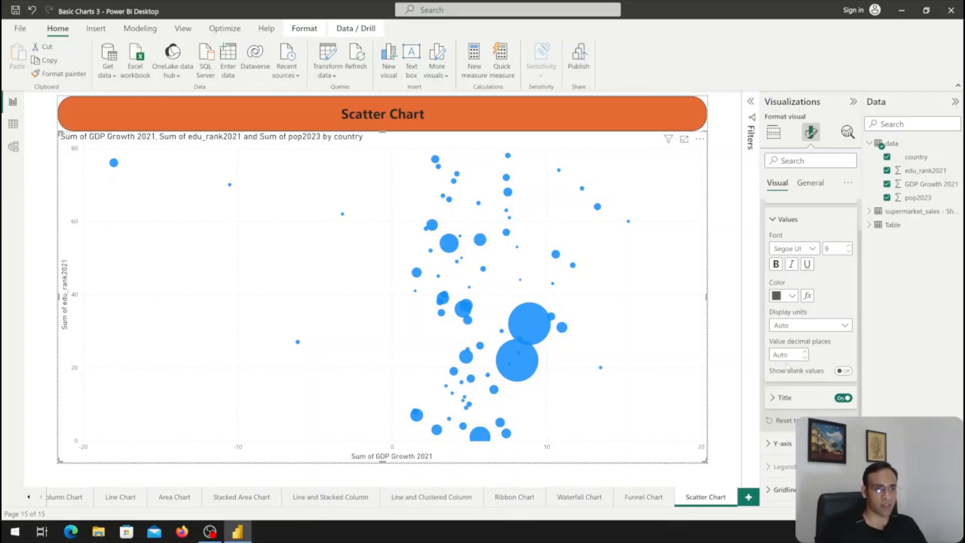
left_click(773, 220)
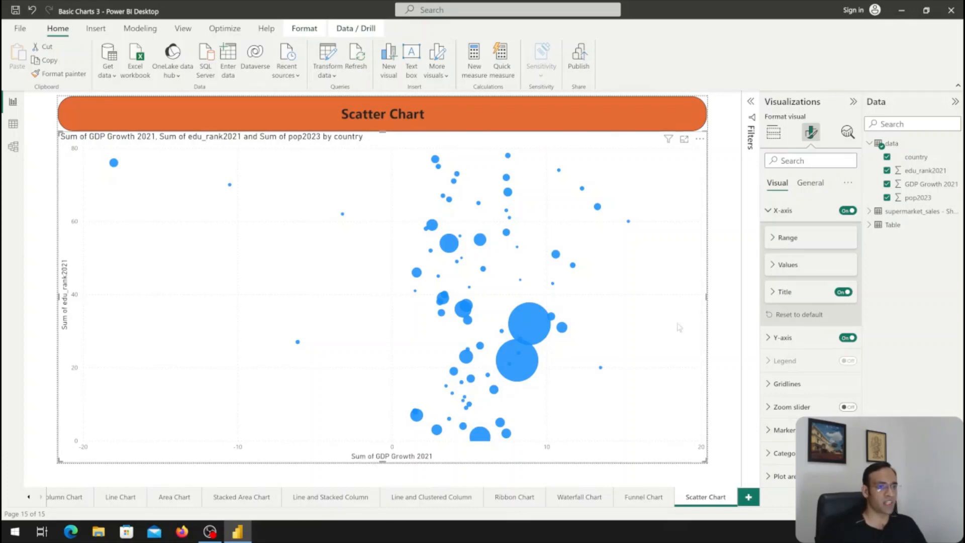
- Make the X-axis title bold and set its font size to 15
left_click(774, 292)
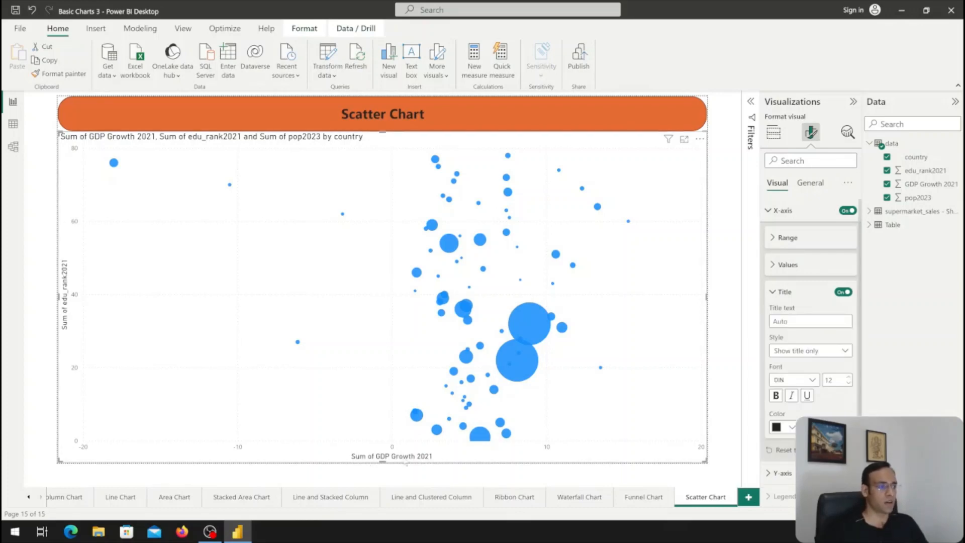
left_click(776, 396)
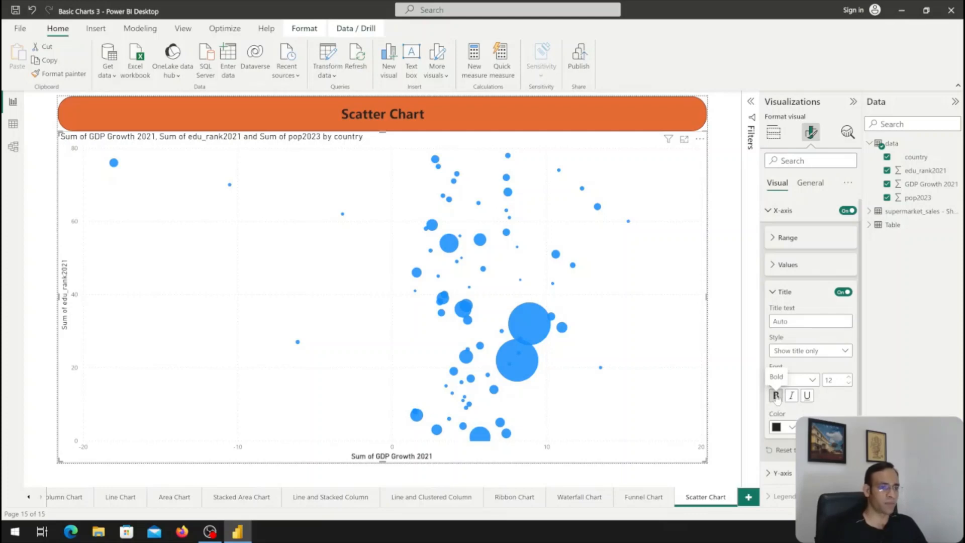
left_click_drag(836, 381, 822, 381)
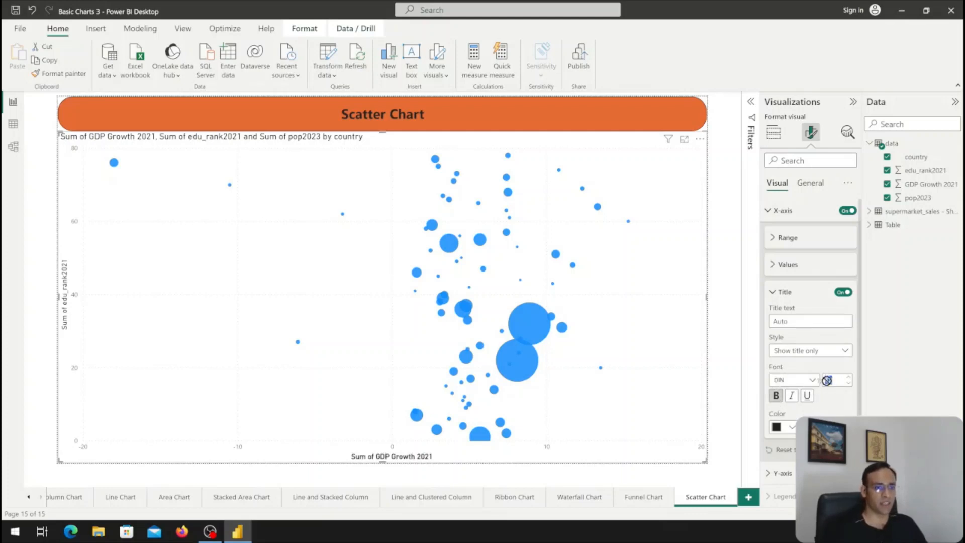
type("15")
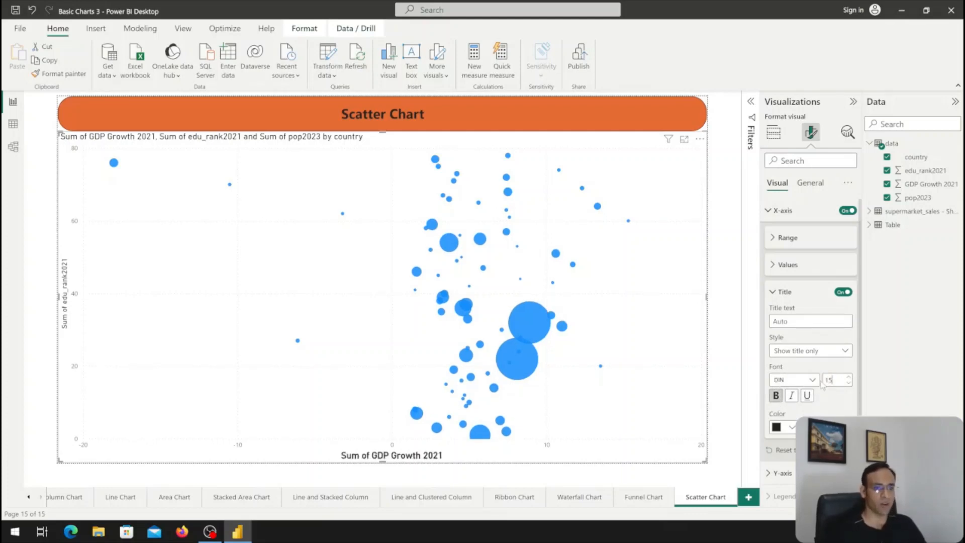
left_click(779, 292)
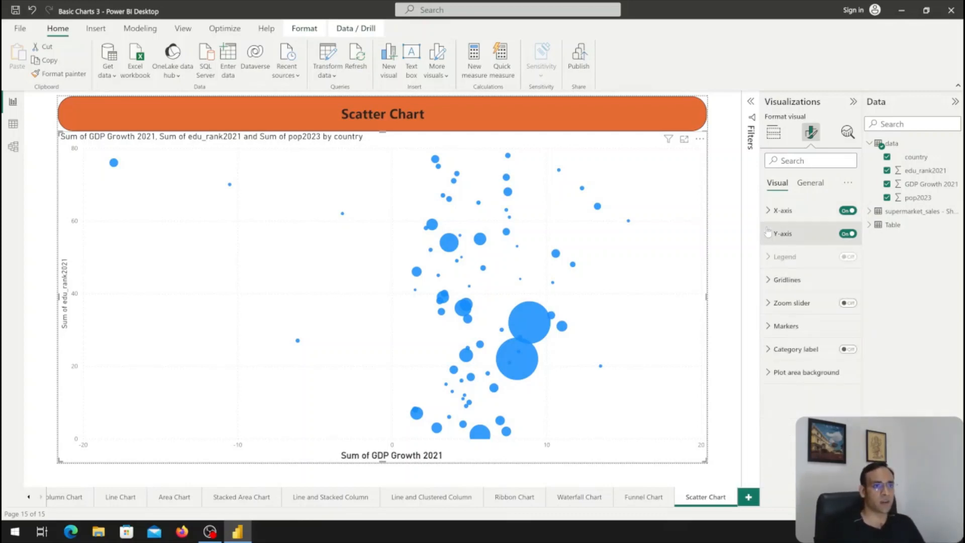
- Try inverting the range of the Y-axis and turn the inversion back off
left_click(768, 234)
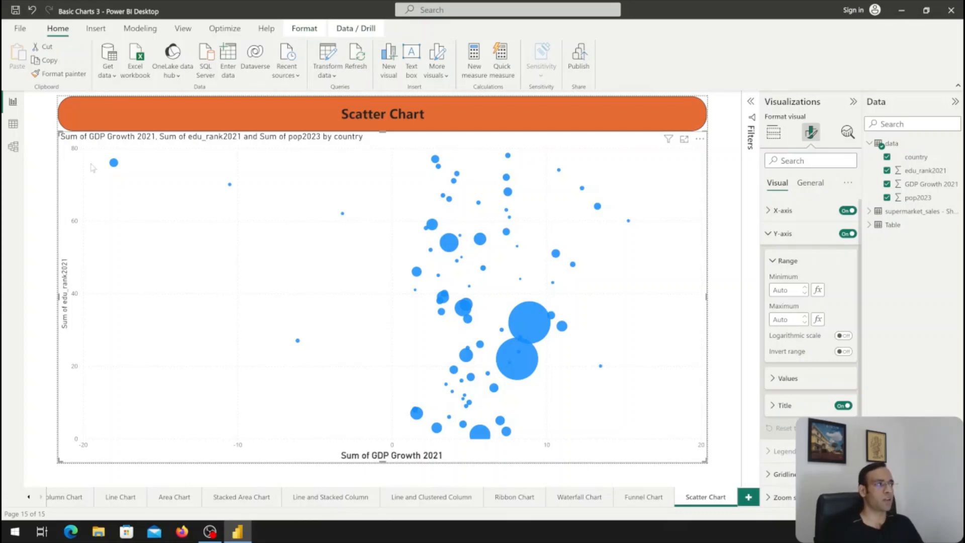
left_click(842, 351)
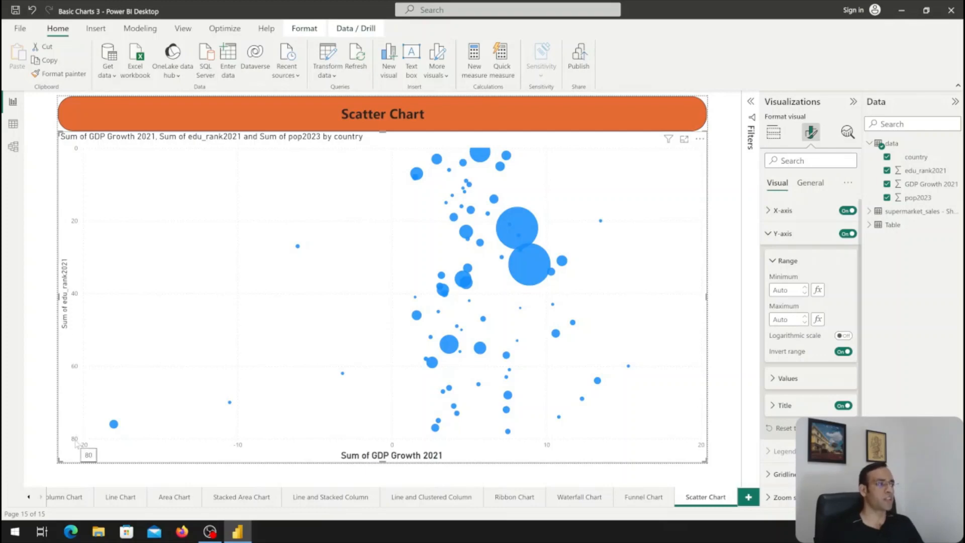
left_click(842, 352)
left_click(773, 261)
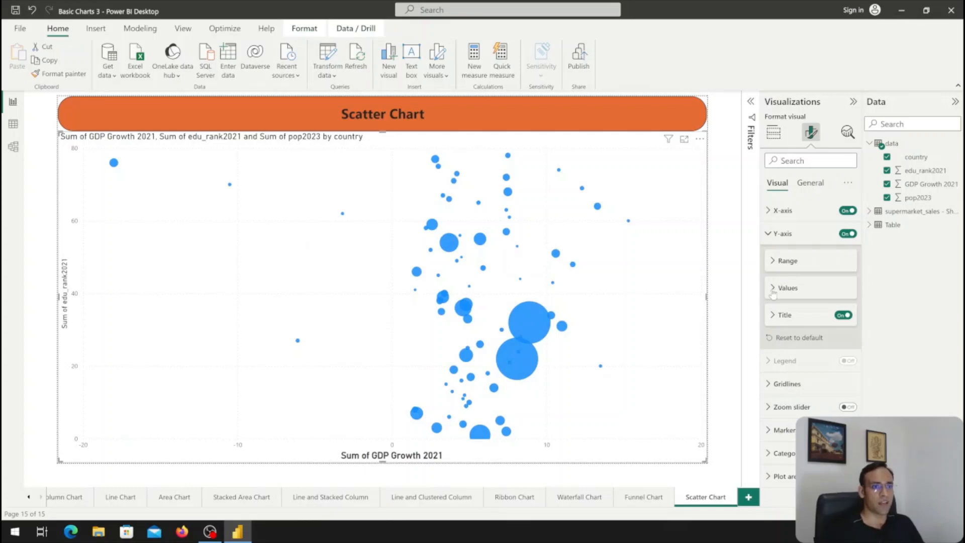
- Try switching the Y-axis to the opposite side of the chart and switch it back
left_click(773, 291)
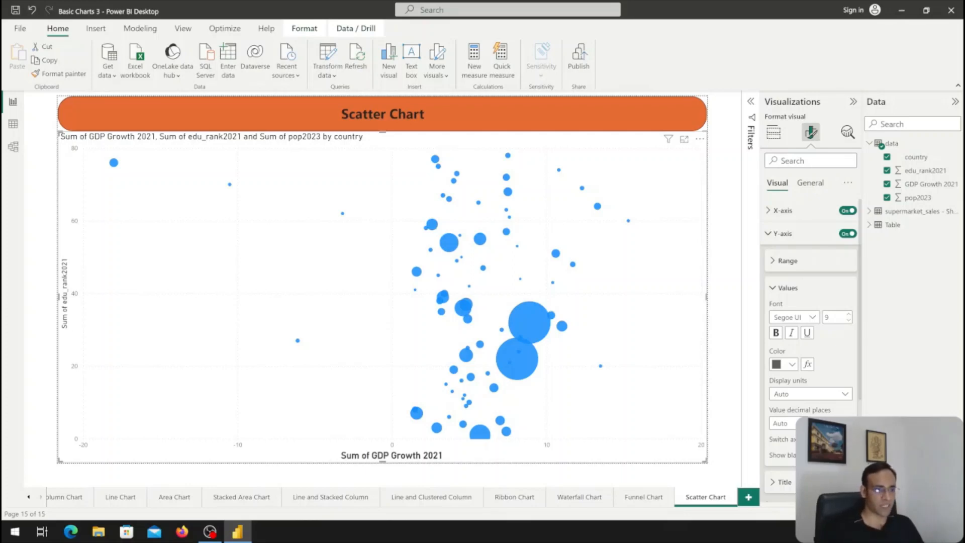
left_click(843, 439)
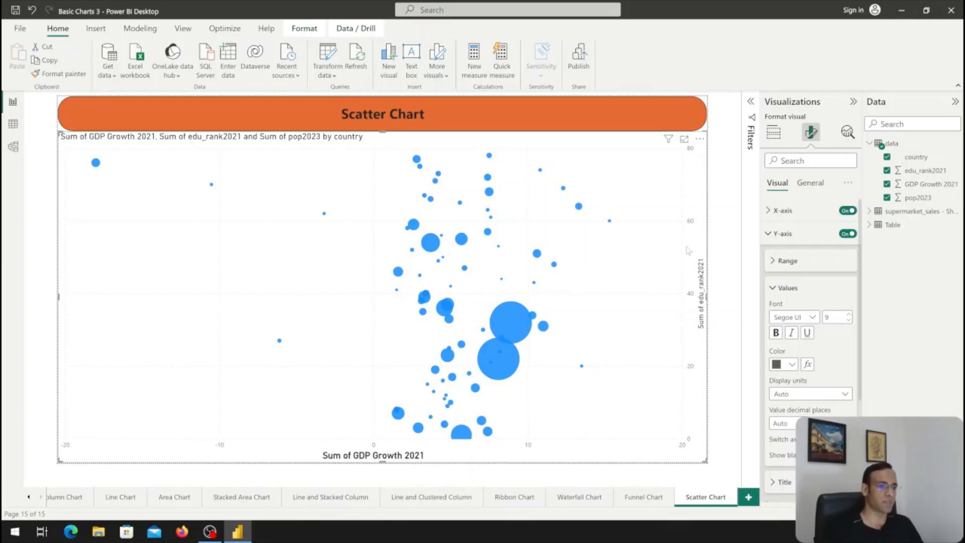
left_click(843, 440)
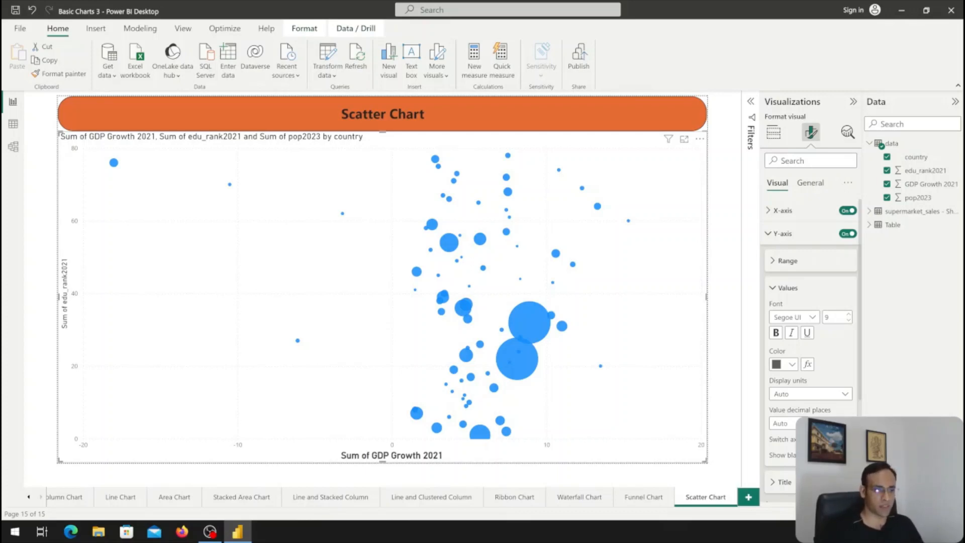
left_click(771, 287)
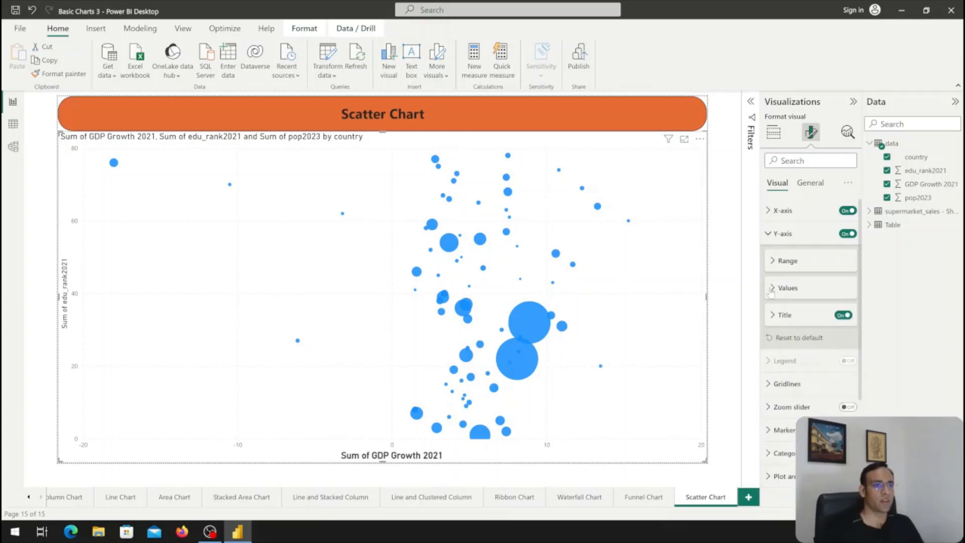
- Make the Y-axis title bold and set its font size to 15
left_click(772, 317)
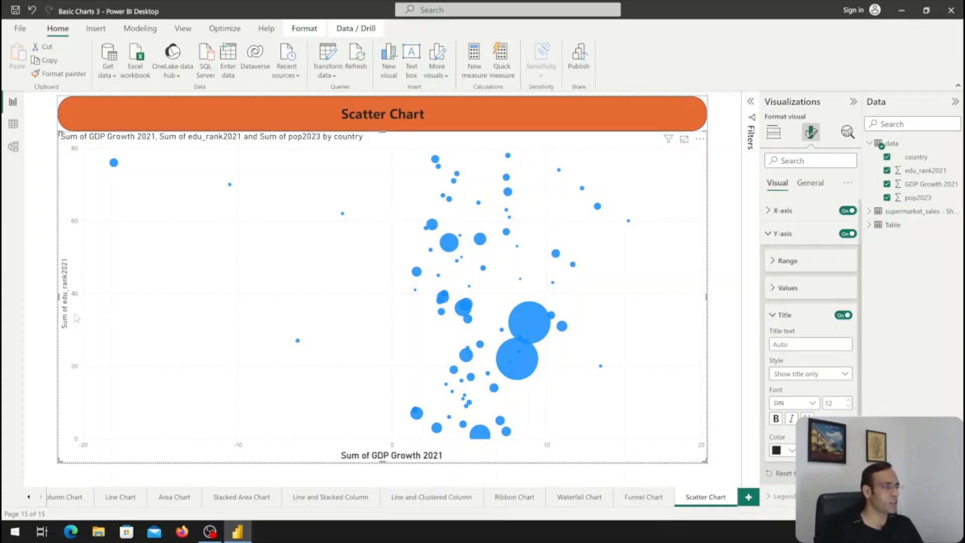
scroll(786, 352, "down", 1)
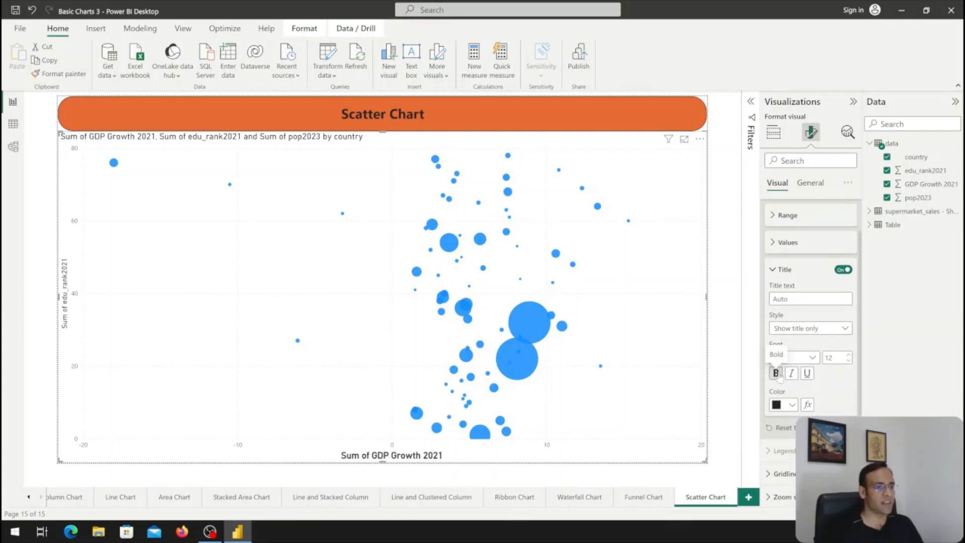
left_click(776, 373)
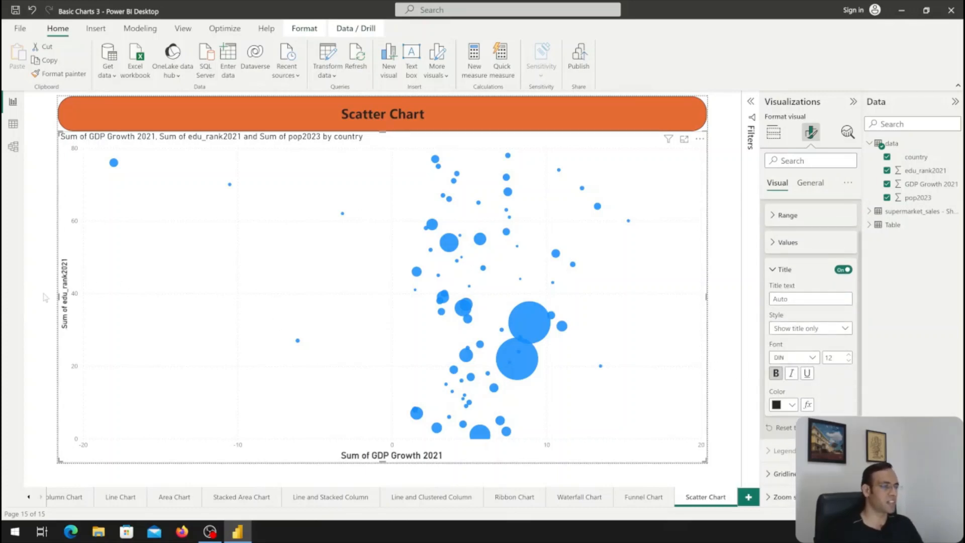
left_click(824, 357)
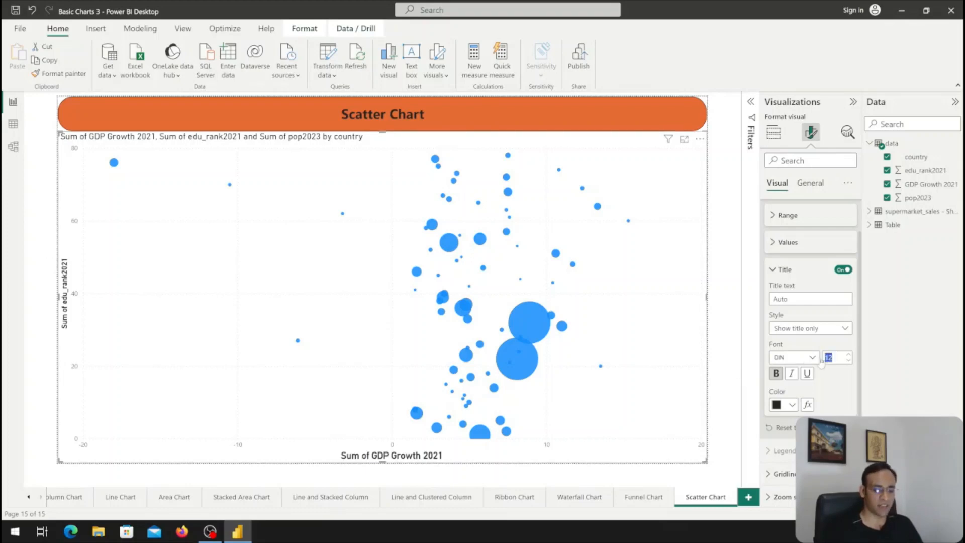
type("15")
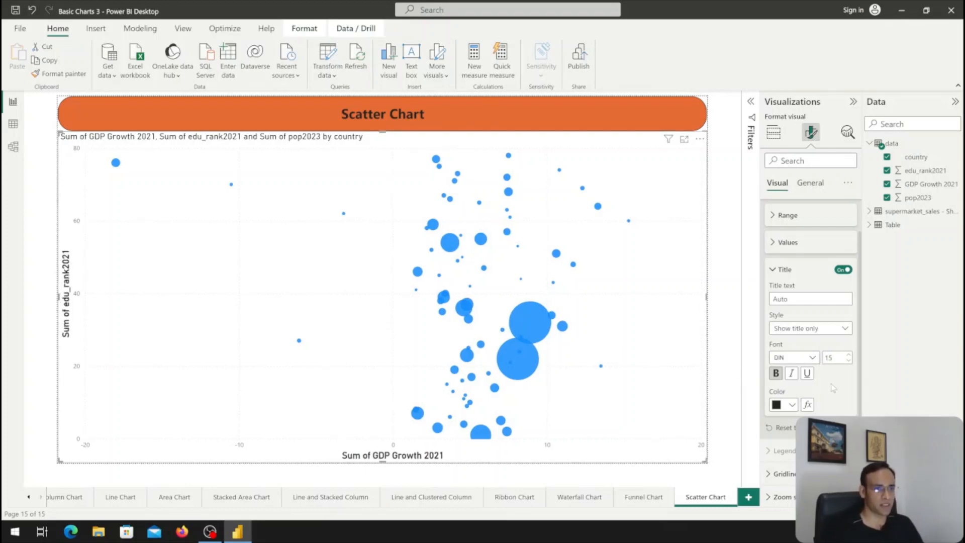
left_click(779, 270)
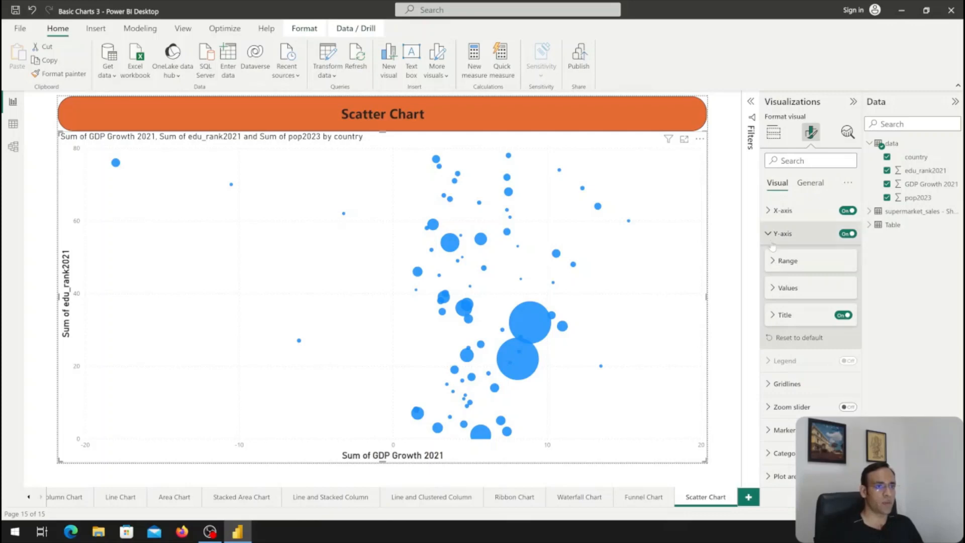
left_click(772, 236)
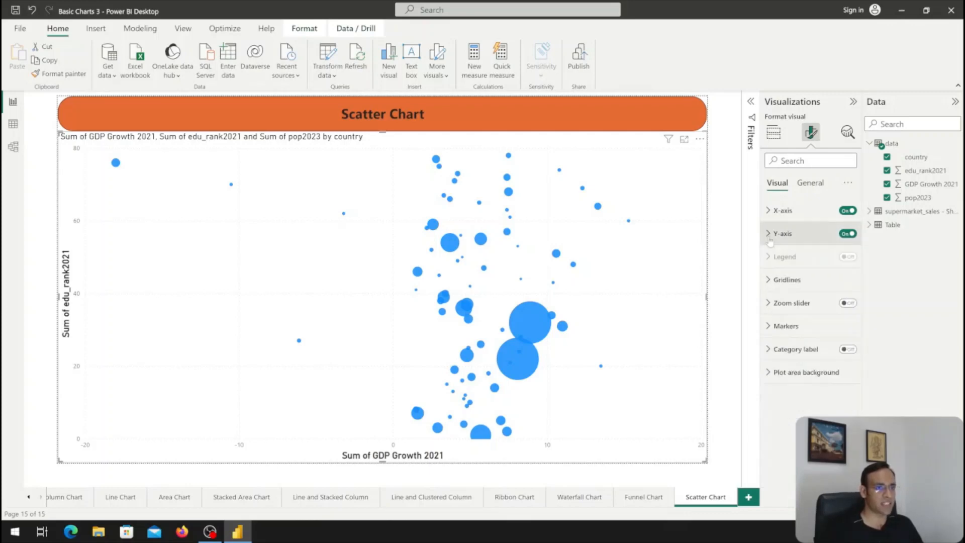
- Review the style, color and width settings of the chart's horizontal and vertical gridlines
left_click(767, 282)
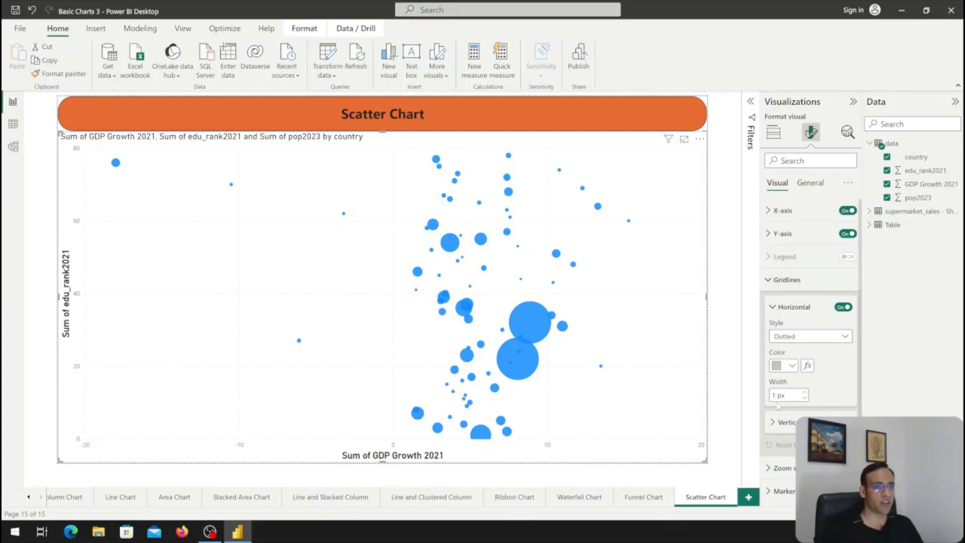
left_click(773, 422)
scroll(791, 372, "down", 1)
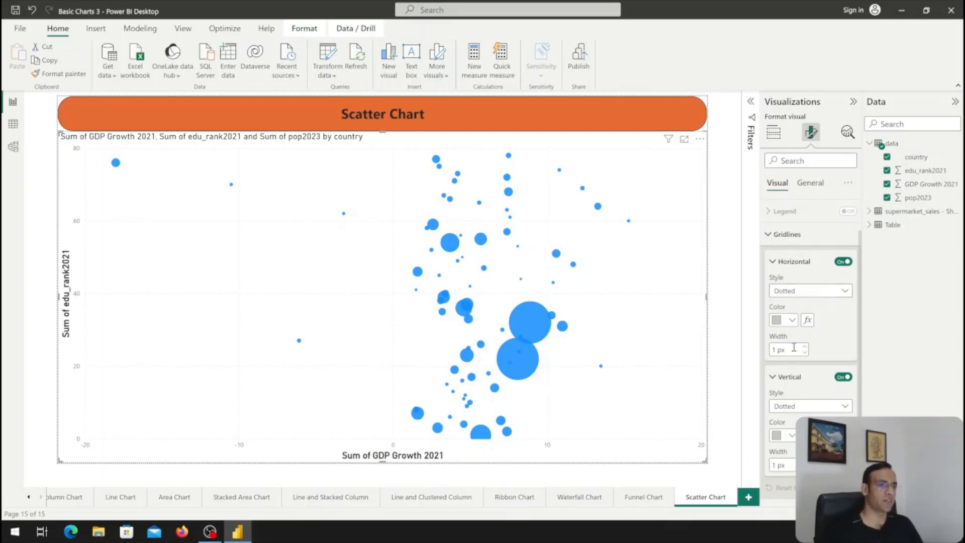
left_click(774, 263)
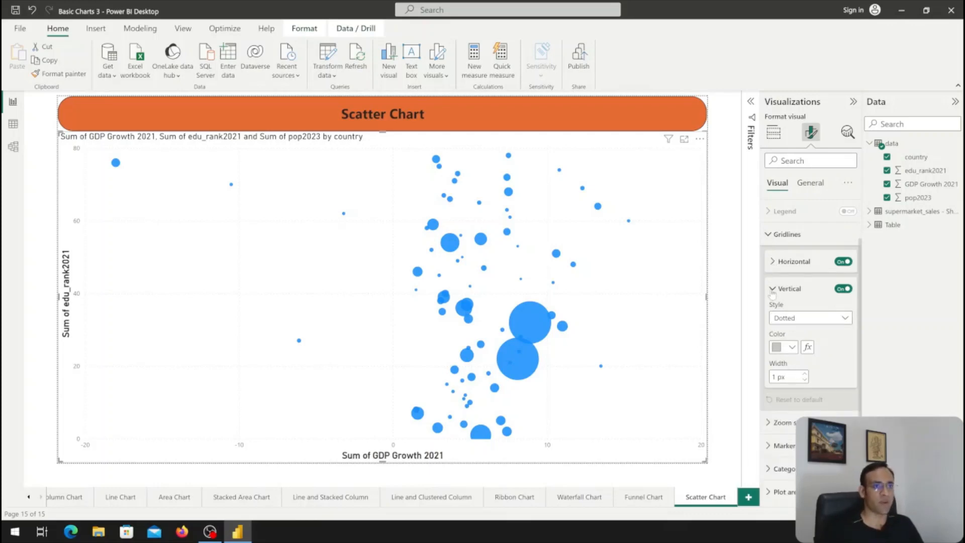
- Turn on the chart's zoom slider for both axes, trying the Y-axis slider off and back on
left_click(774, 289)
left_click(769, 280)
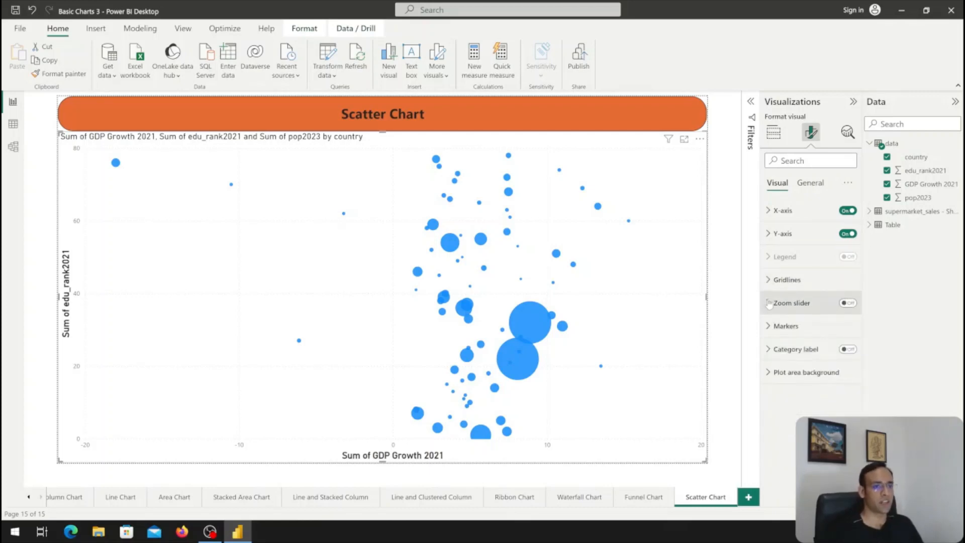
left_click(768, 302)
left_click(848, 303)
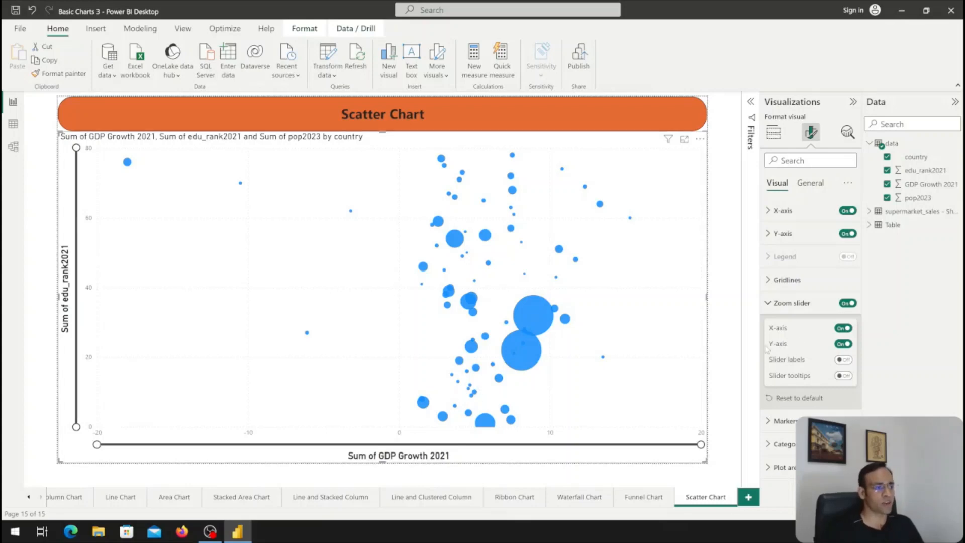
left_click(844, 345)
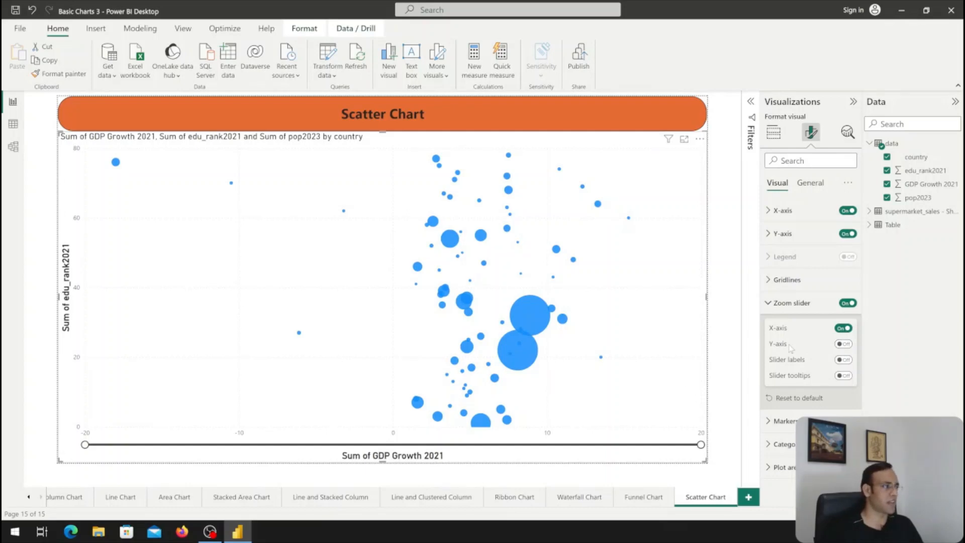
left_click(844, 343)
left_click(785, 303)
- Set the marker shape to square for all series and turn on the markers' color border
left_click(785, 323)
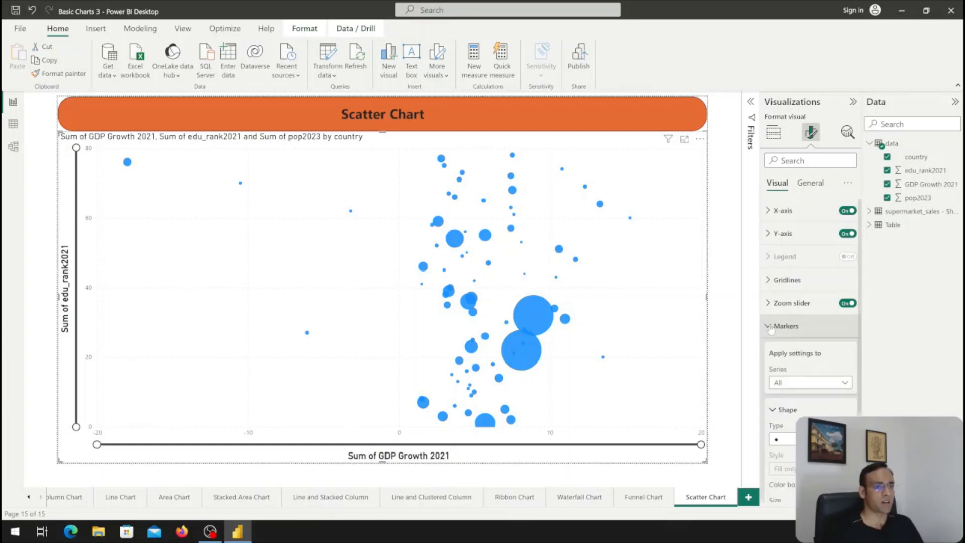
left_click(786, 294)
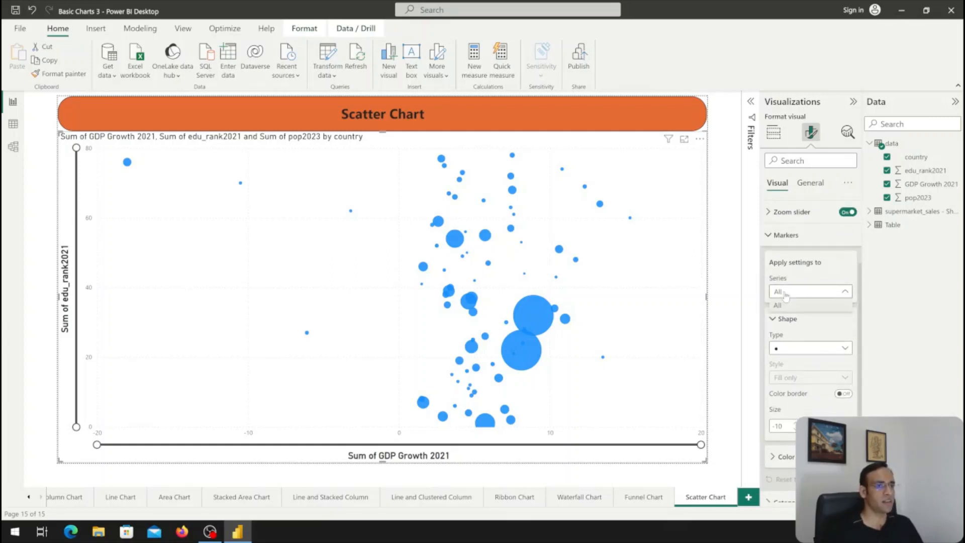
left_click(785, 296)
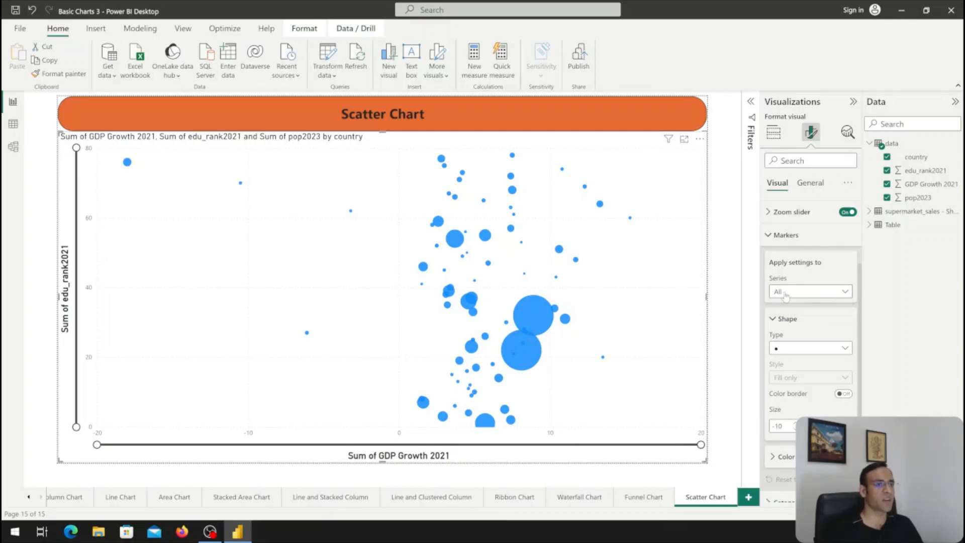
scroll(786, 307, "down", 1)
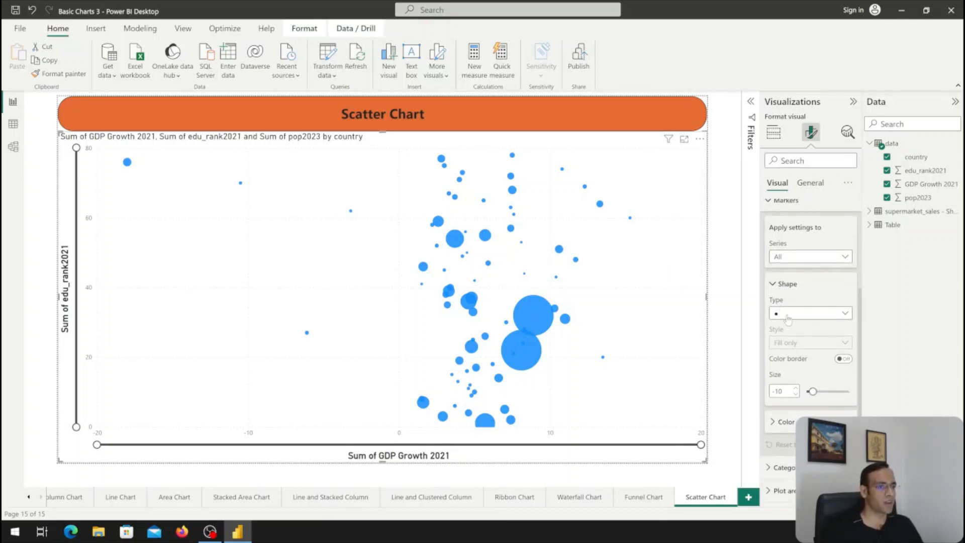
left_click(787, 315)
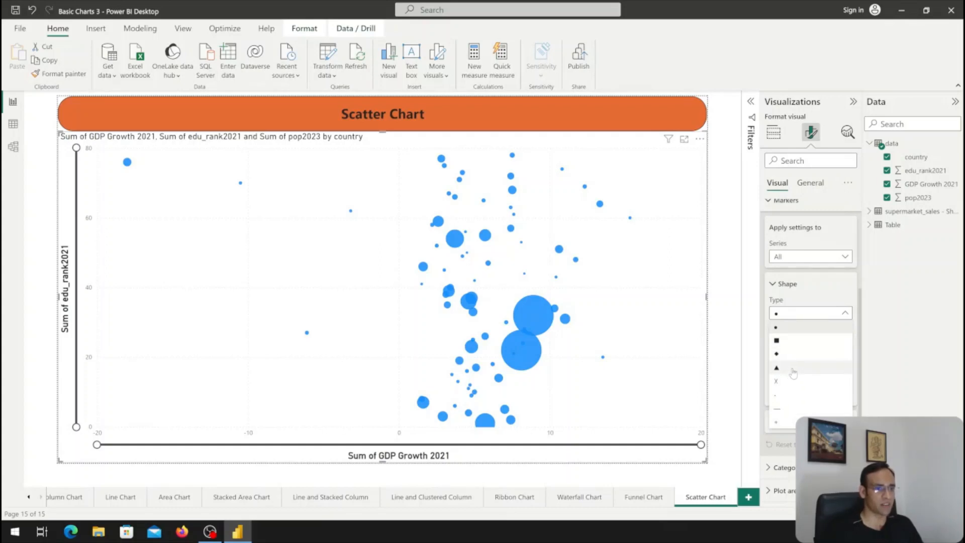
left_click(800, 340)
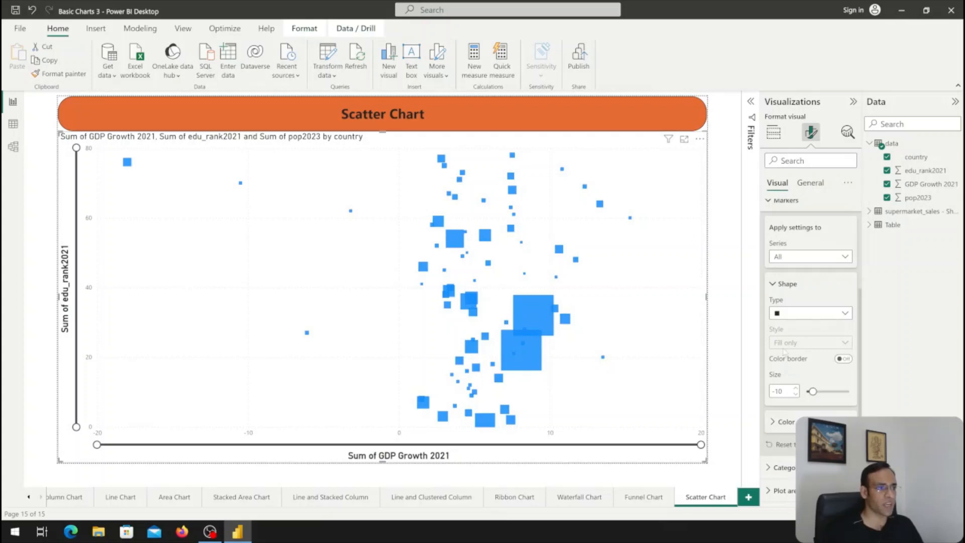
left_click(844, 363)
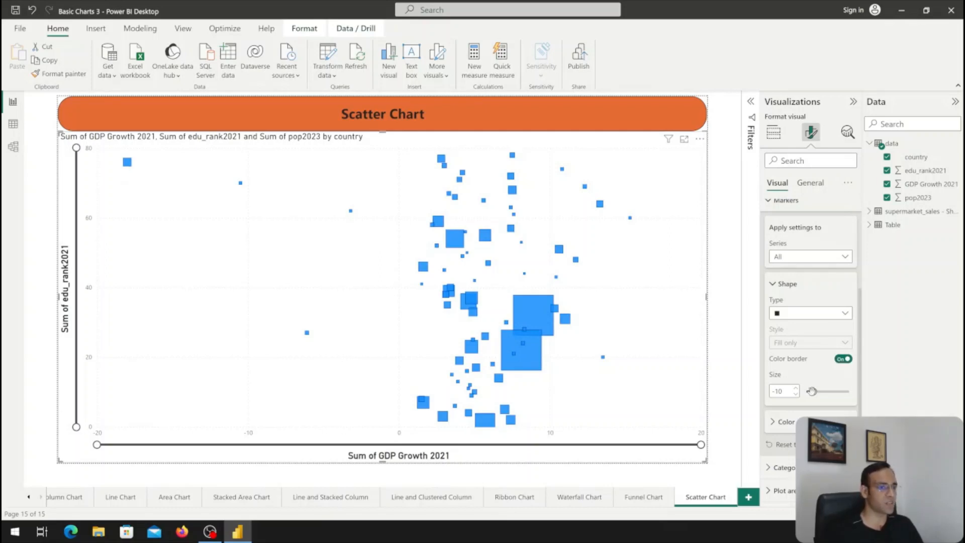
- Set the marker size to -15
left_click_drag(812, 392, 803, 392)
left_click(796, 389)
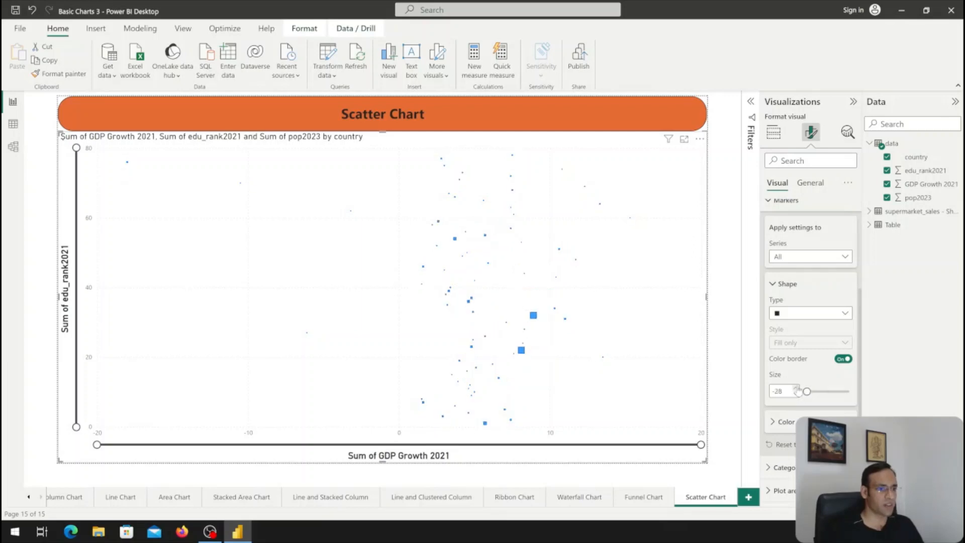
left_click(796, 389)
left_click(795, 389)
left_click(796, 389)
left_click(796, 389)
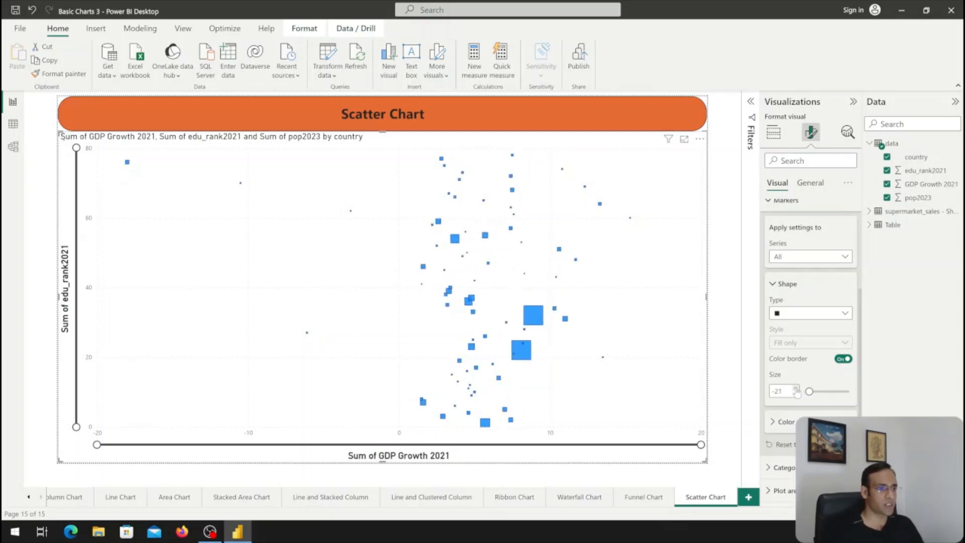
left_click(796, 389)
left_click(796, 389)
left_click(796, 389)
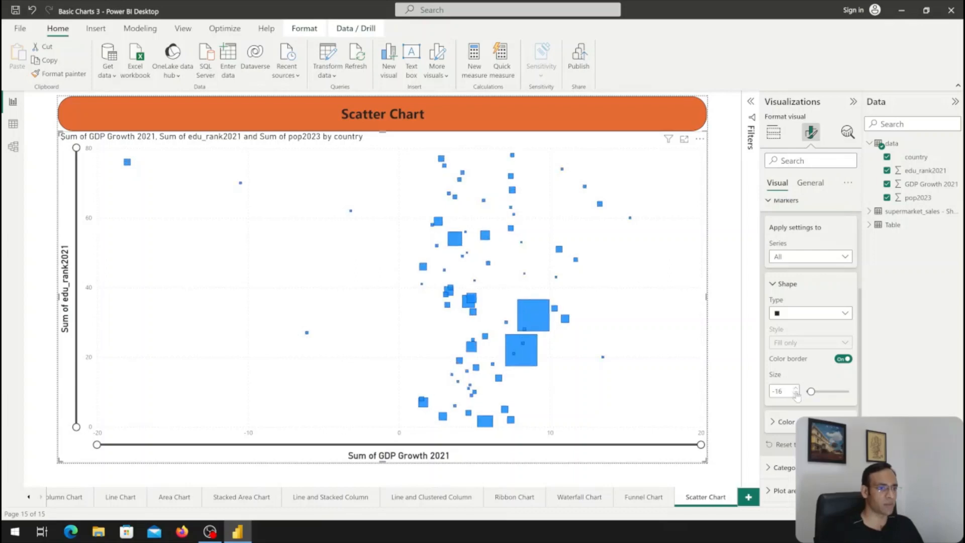
- Color the markers by category and show the individual color settings for all countries
left_click(771, 422)
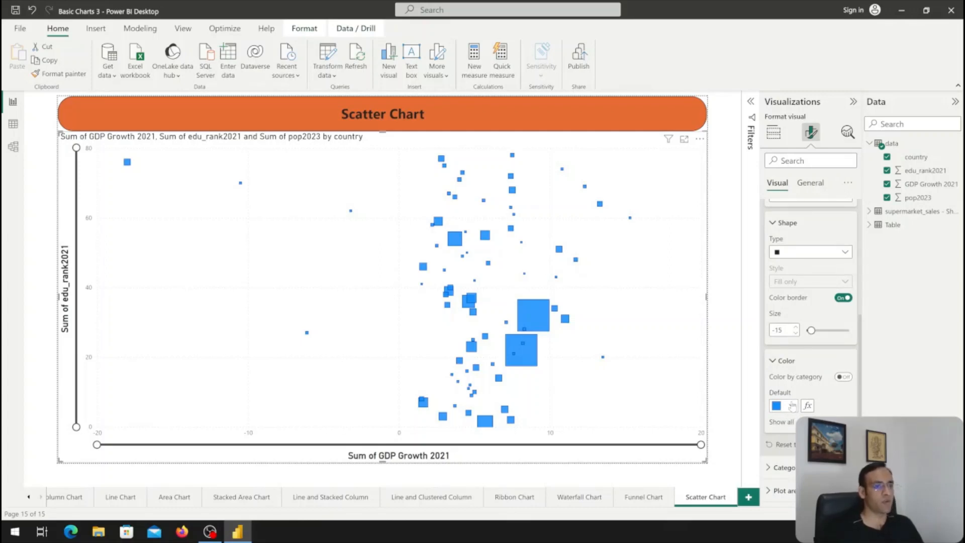
left_click(843, 376)
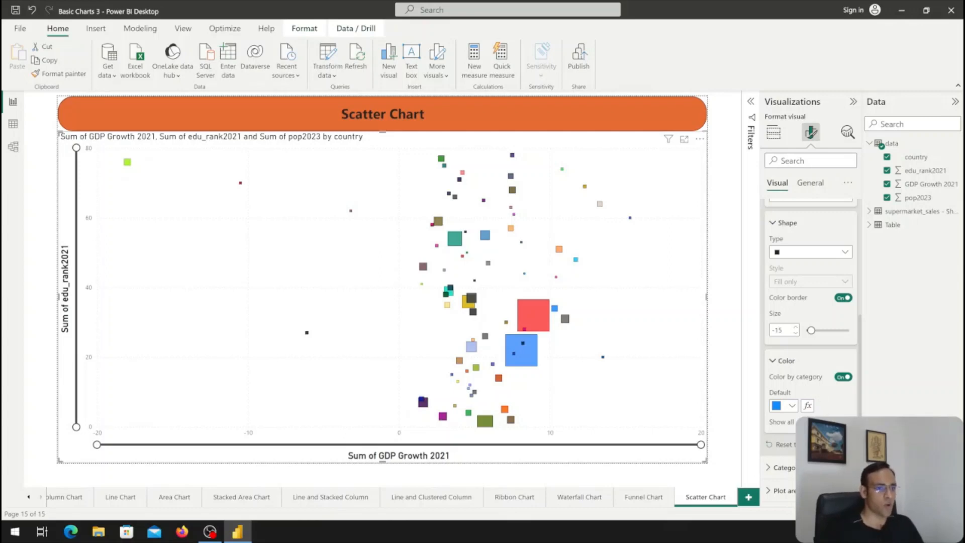
left_click(843, 422)
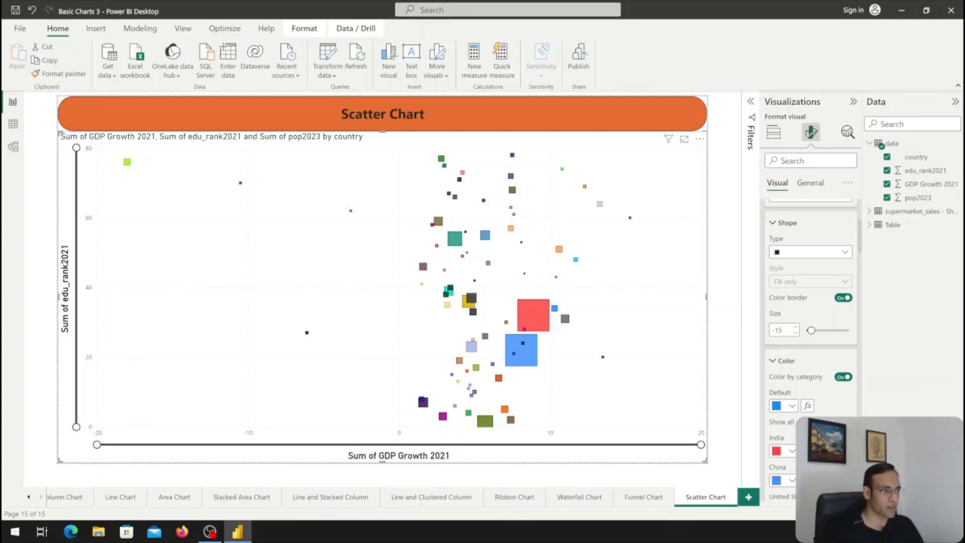
scroll(809, 301, "down", 3)
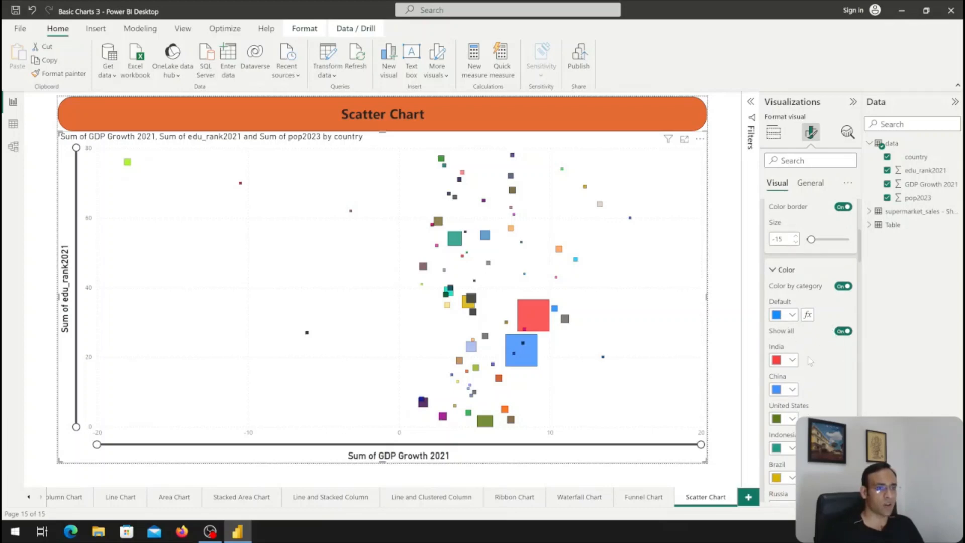
scroll(810, 361, "down", 4)
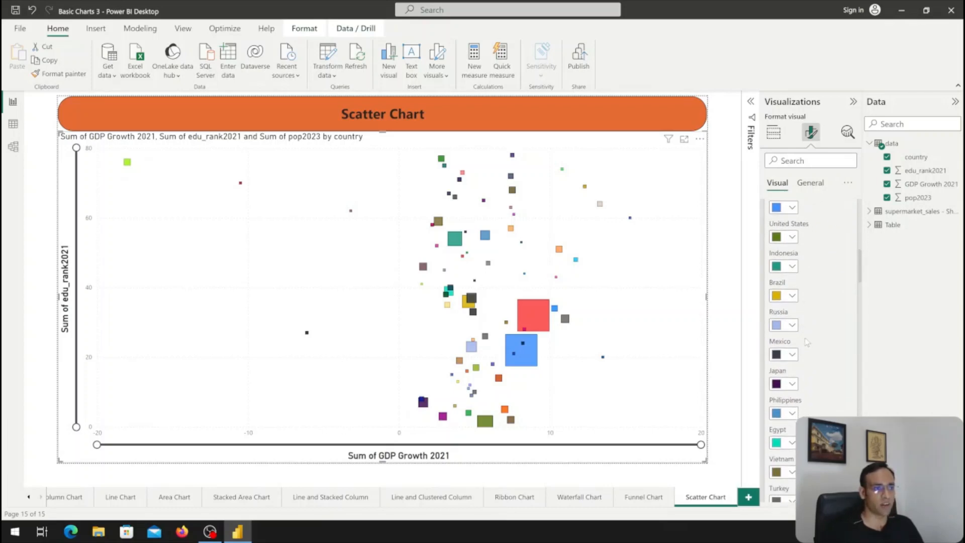
scroll(807, 352, "up", 3)
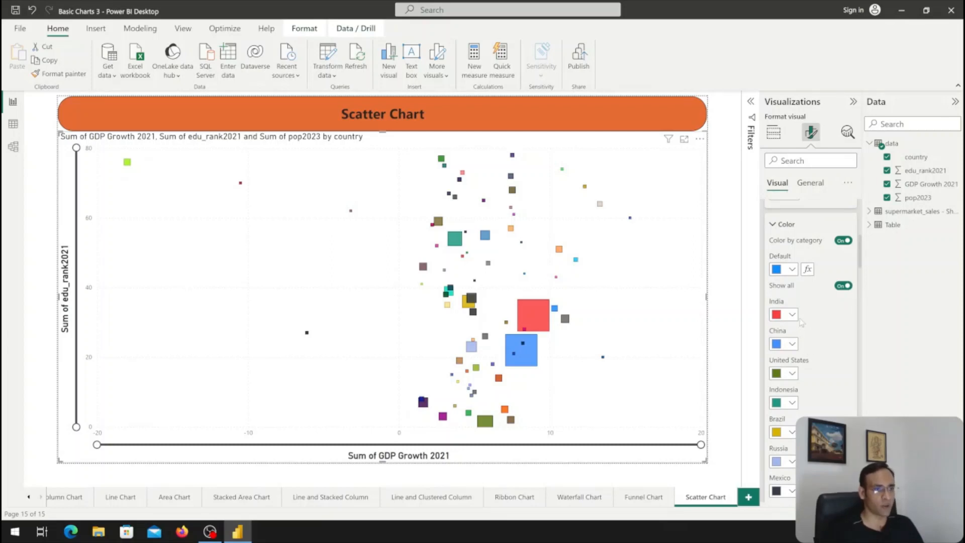
- Change India's marker color to orange and close the marker settings
left_click(791, 315)
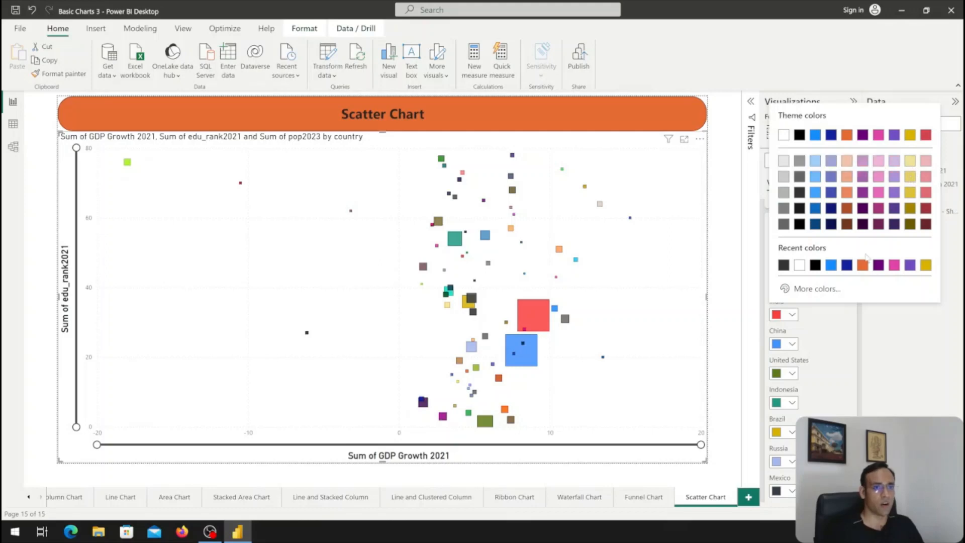
left_click(862, 266)
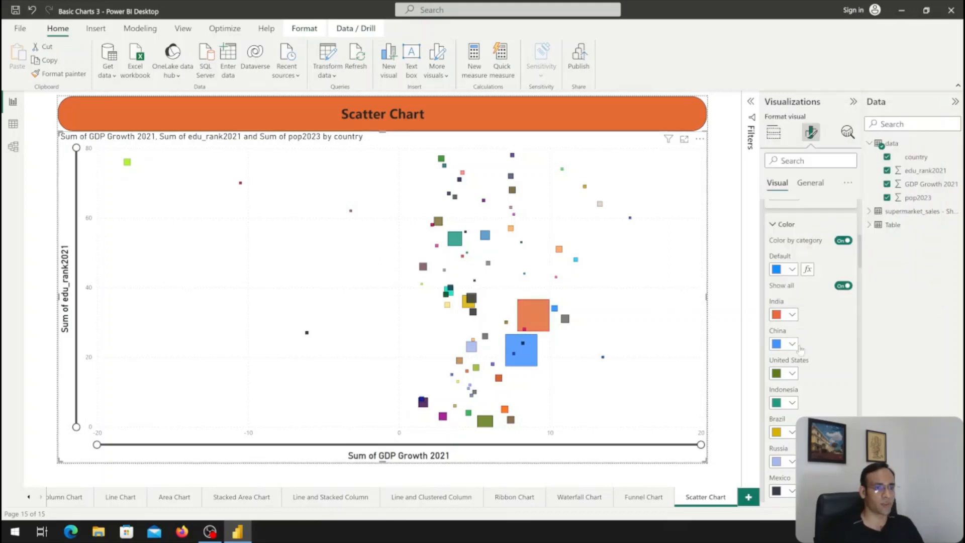
scroll(821, 364, "up", 3)
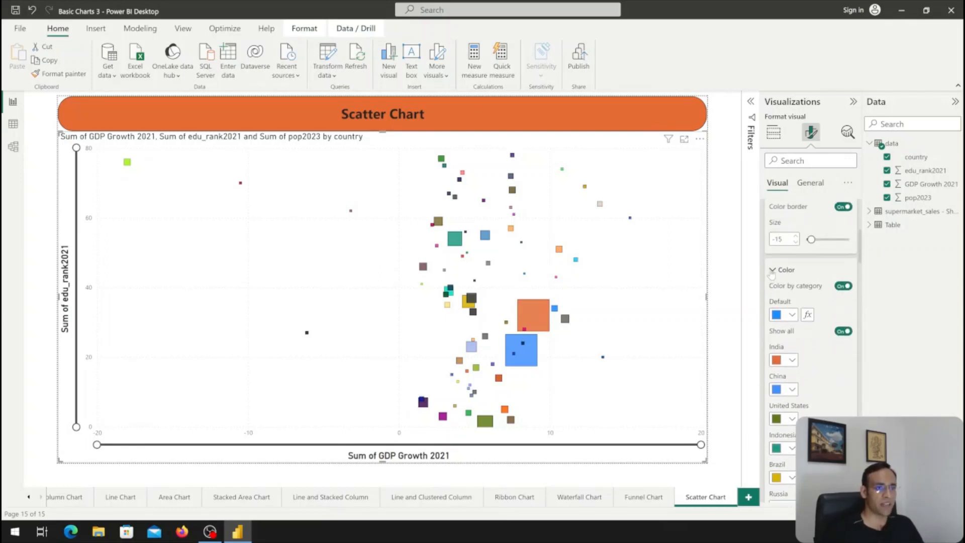
left_click(774, 271)
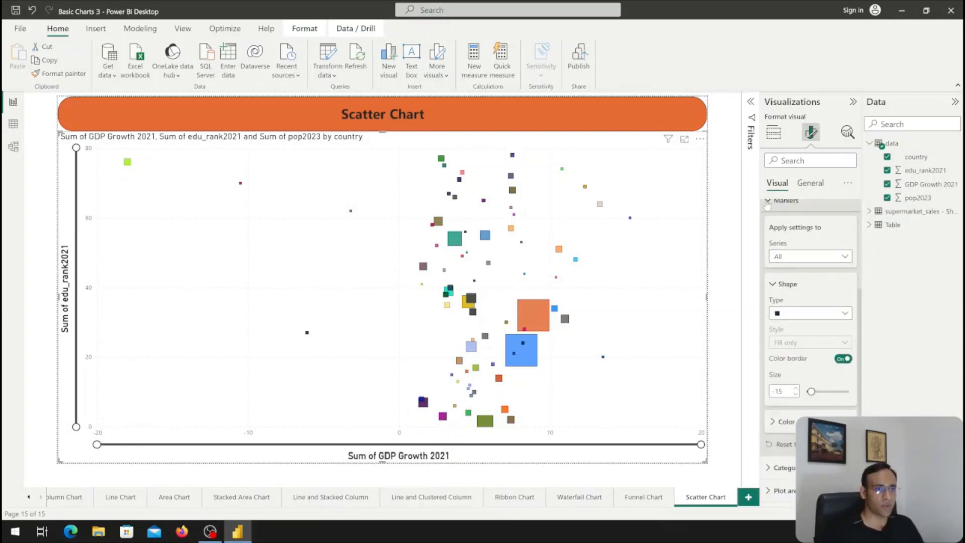
left_click(768, 201)
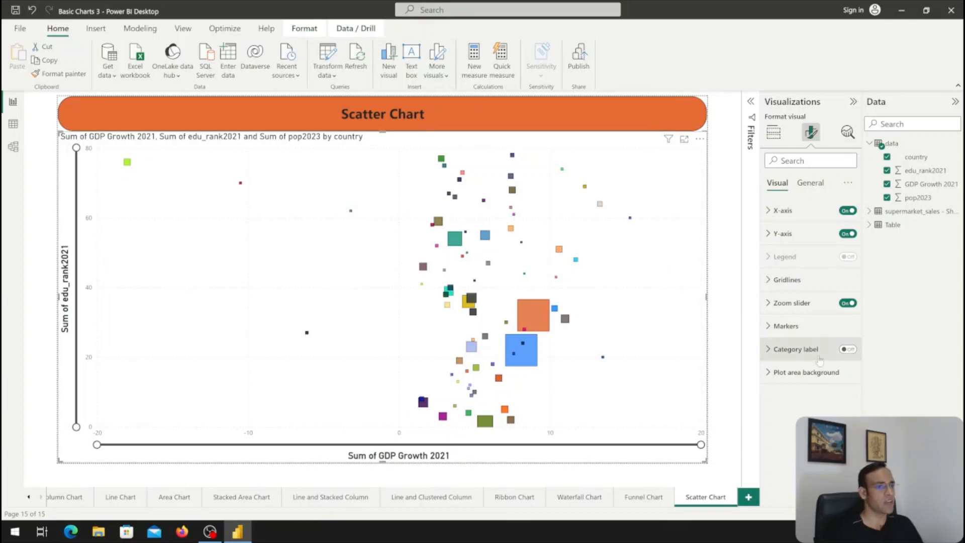
- Turn on category labels for the markers and enable the labels' background
left_click(847, 351)
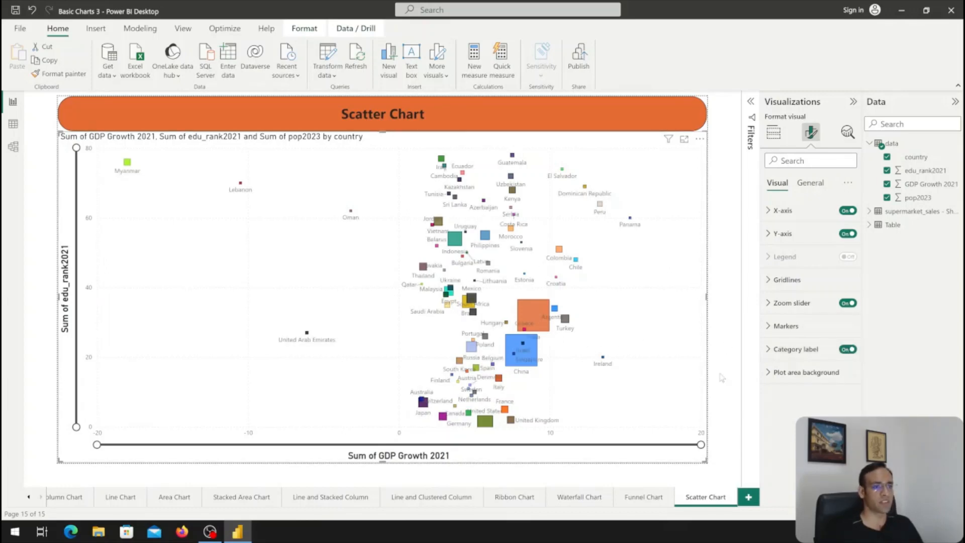
left_click(795, 349)
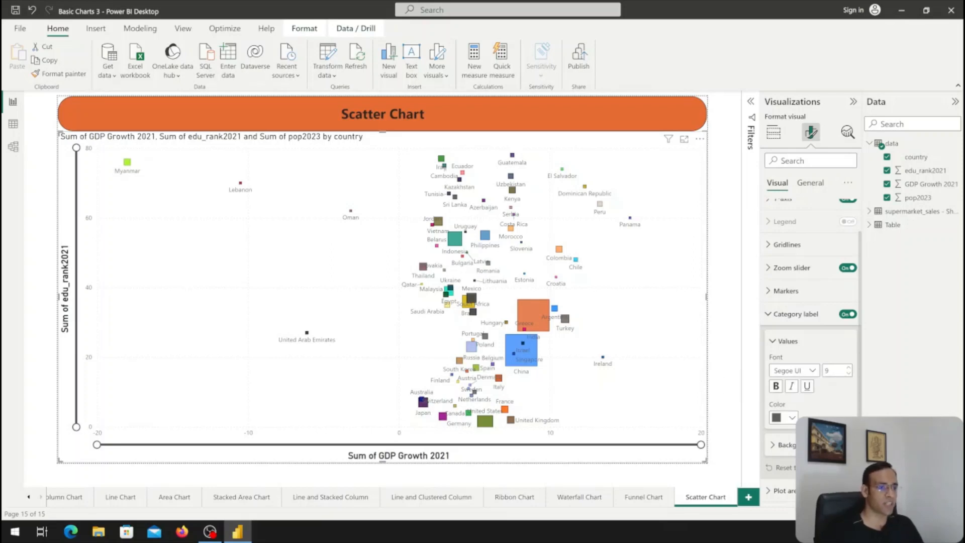
left_click(844, 445)
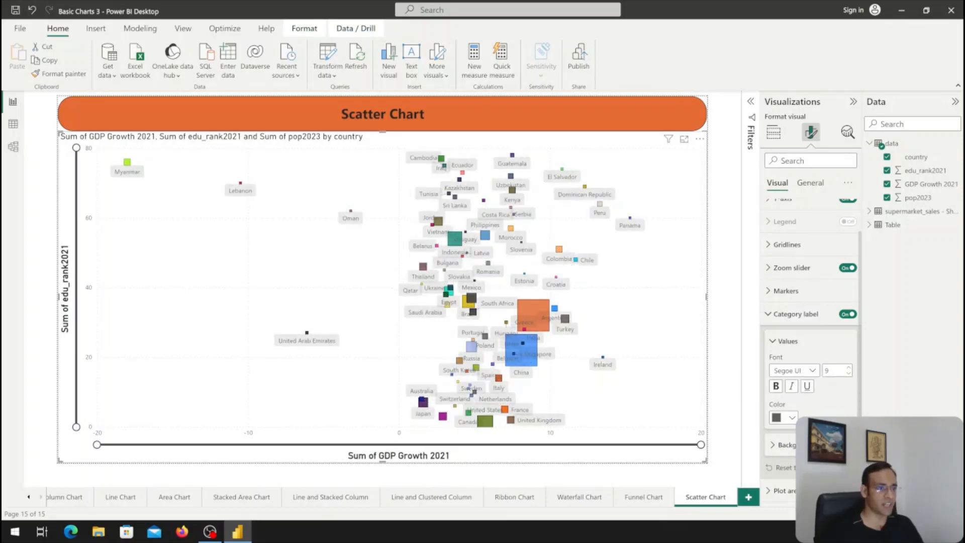
left_click(772, 445)
scroll(784, 428, "down", 2)
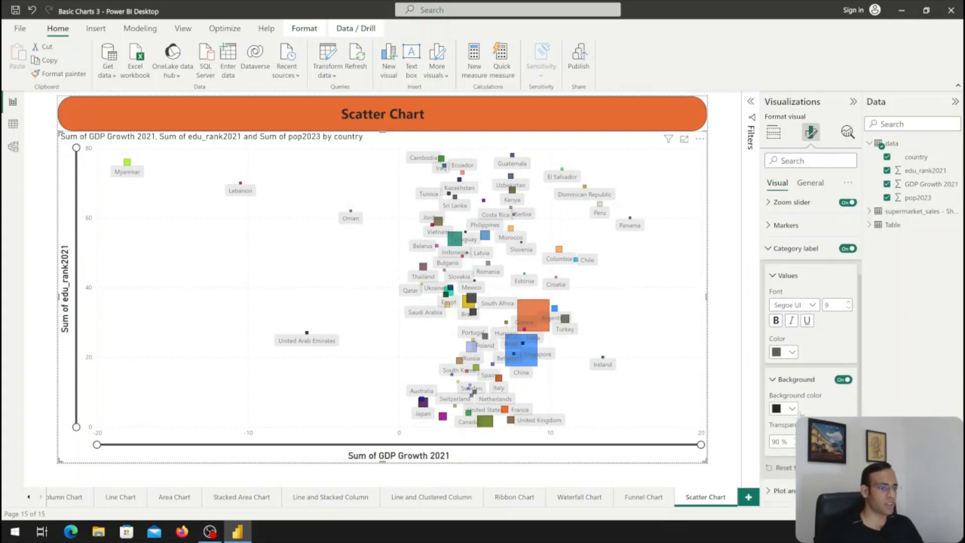
scroll(776, 427, "up", 1)
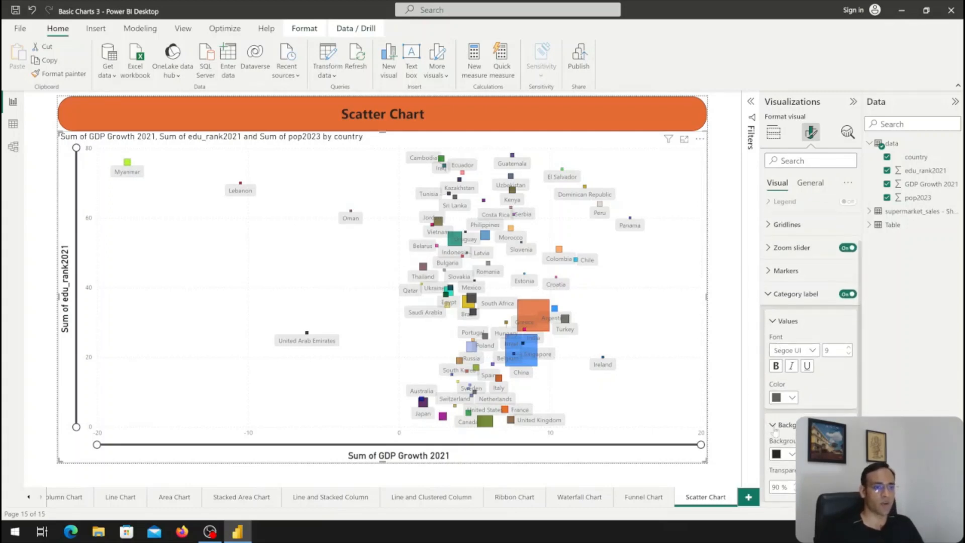
left_click(773, 425)
left_click(772, 343)
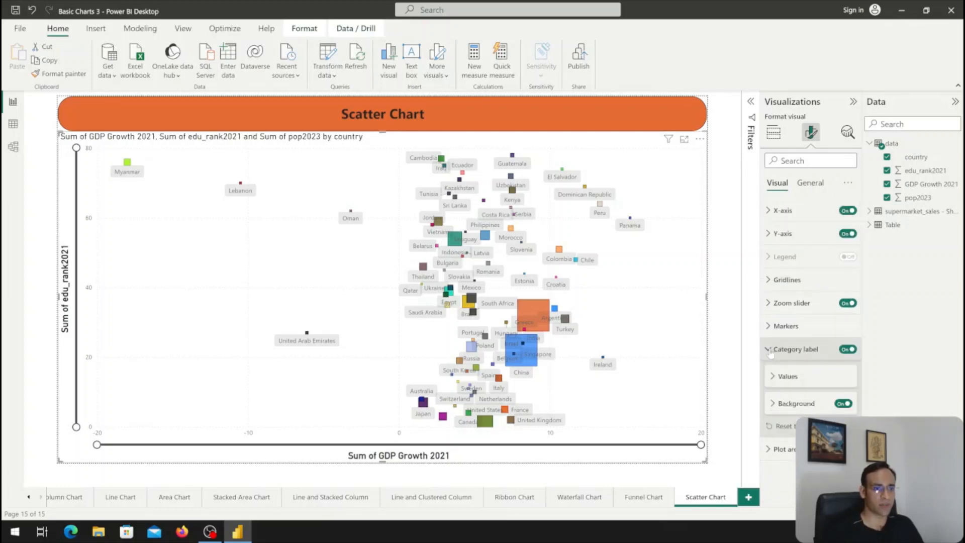
left_click(769, 350)
left_click(769, 373)
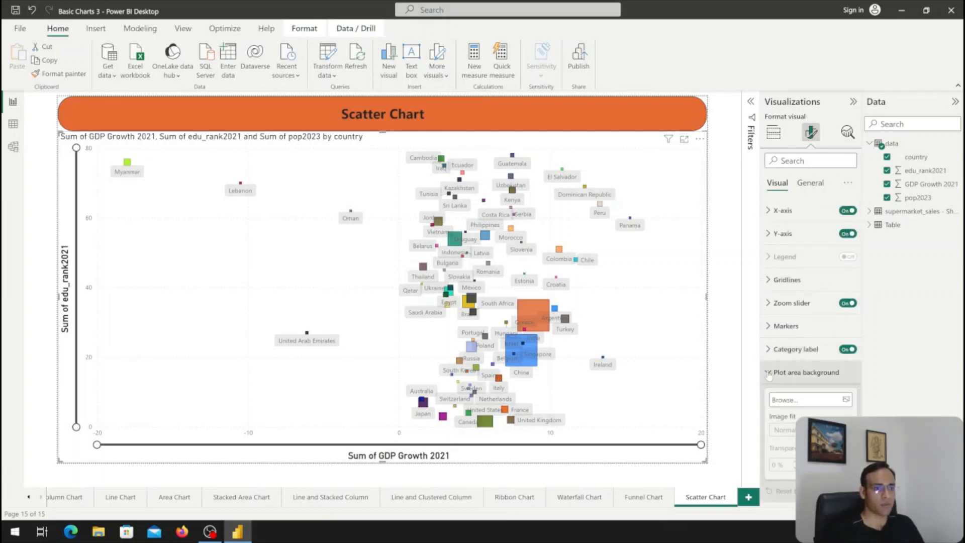
left_click(768, 373)
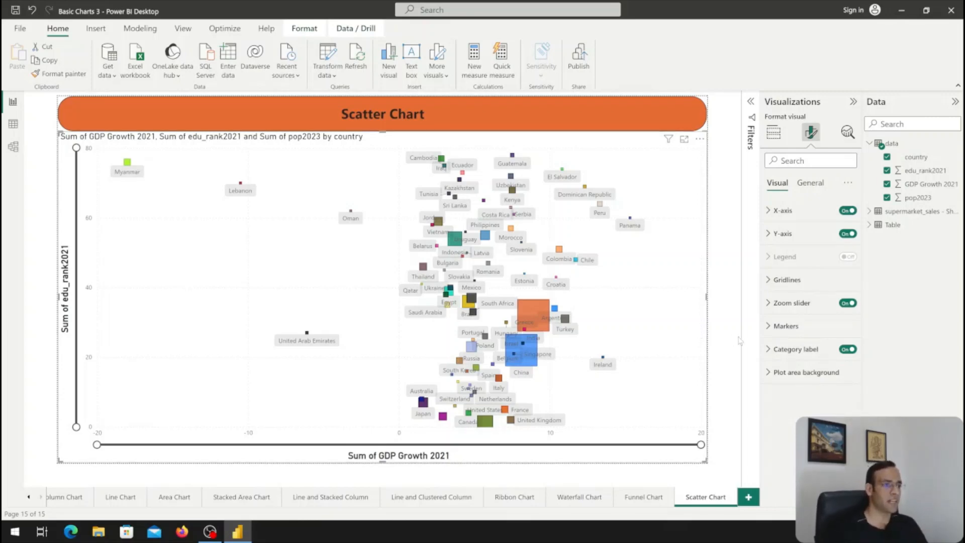
- Center the scatter chart's title horizontally and make it bold
left_click(810, 183)
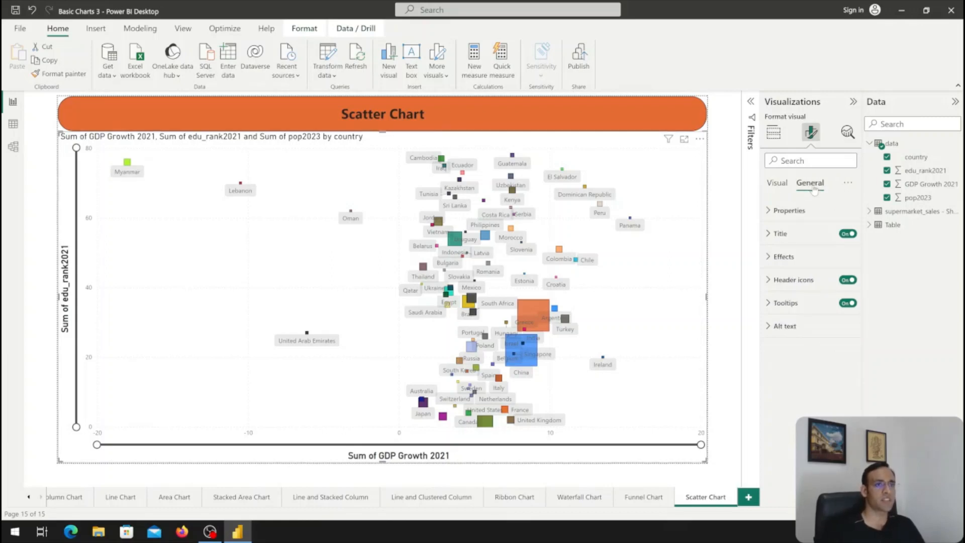
left_click(768, 235)
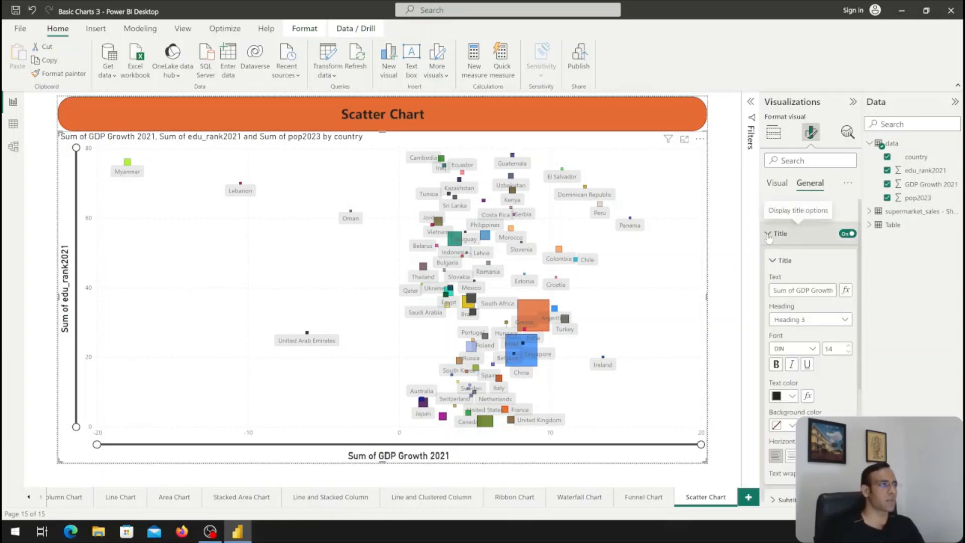
left_click(768, 234)
left_click(768, 234)
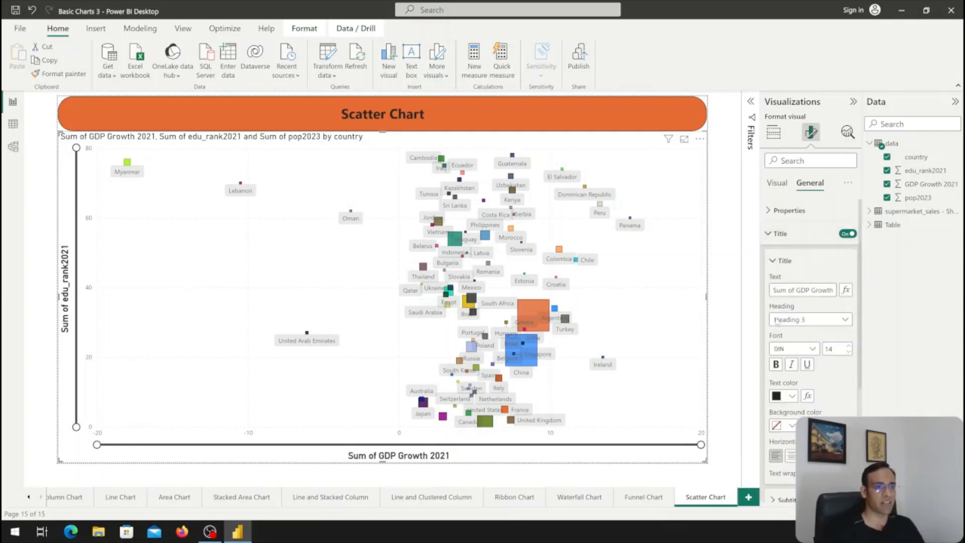
left_click(791, 455)
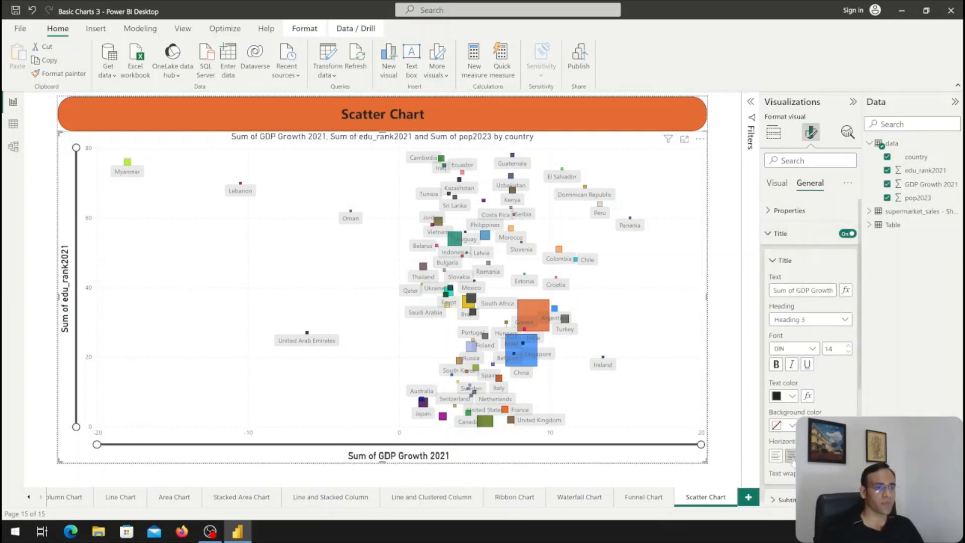
left_click(775, 364)
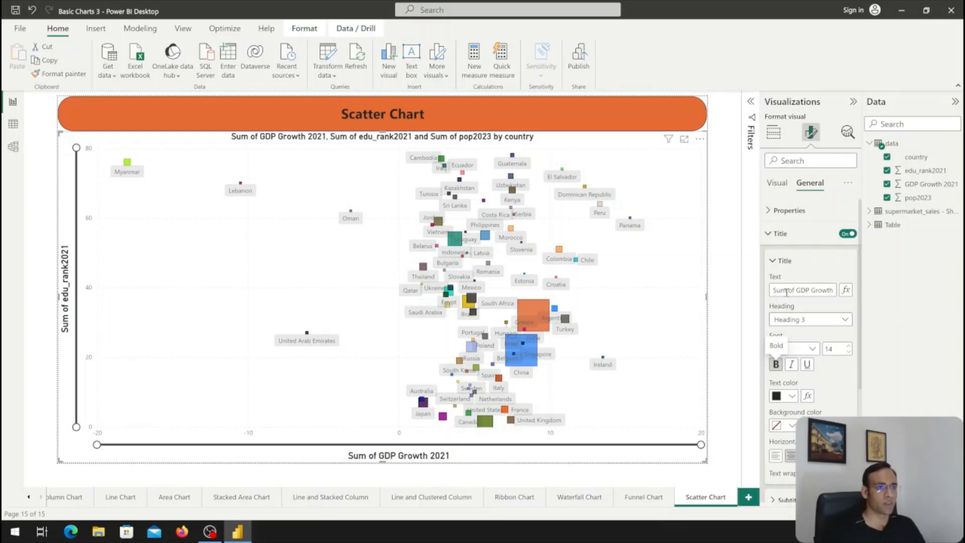
- Turn on the divider beneath the chart title and close the title settings
left_click(773, 260)
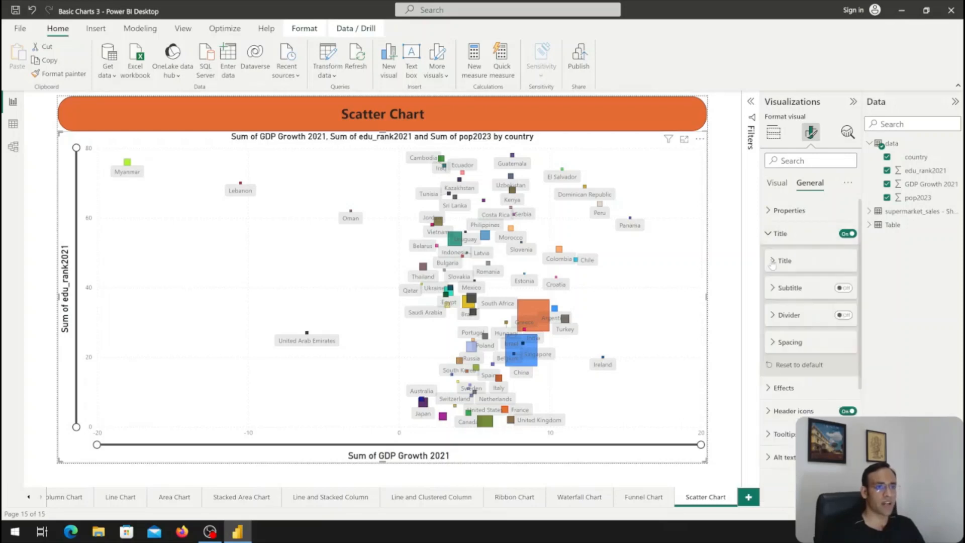
left_click(843, 315)
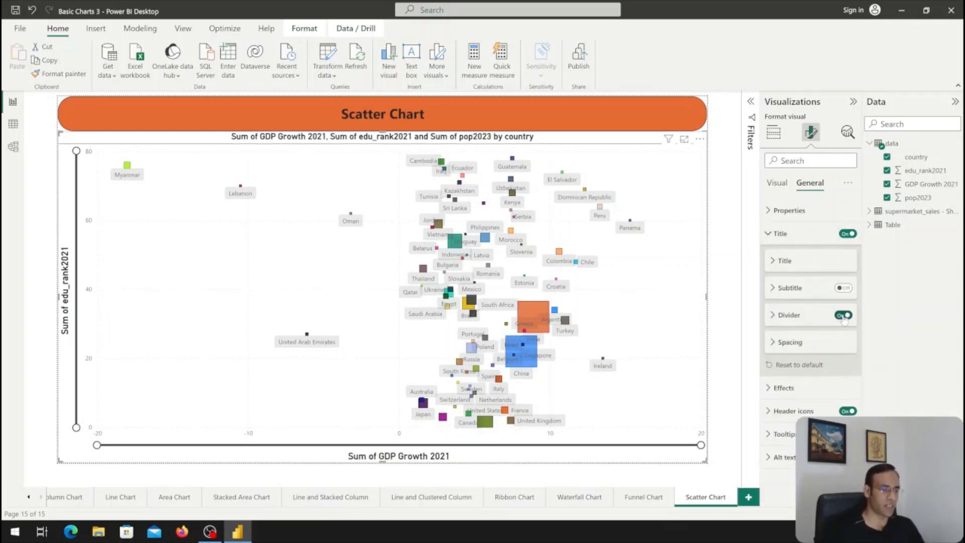
left_click(767, 236)
- Set the scatter chart's overall background color to light gray
left_click(768, 259)
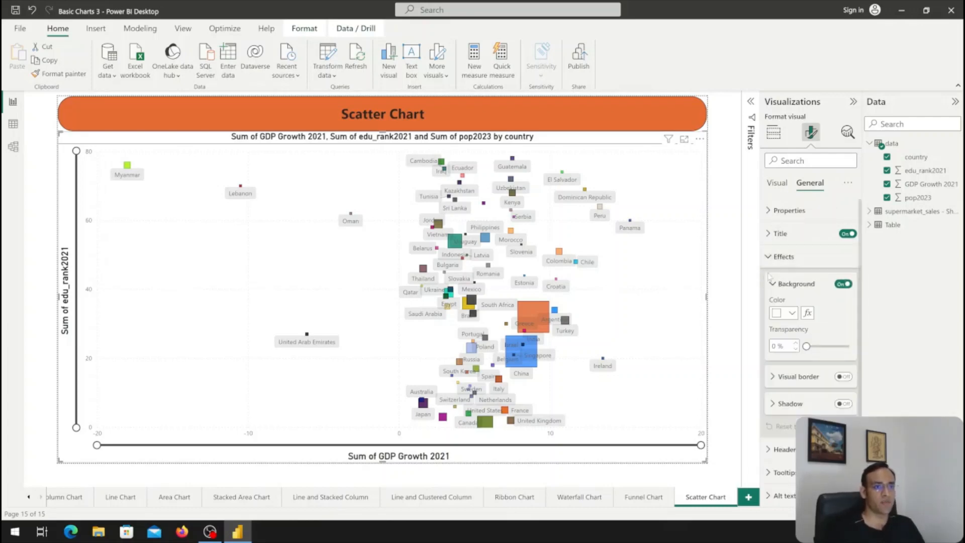
left_click(792, 313)
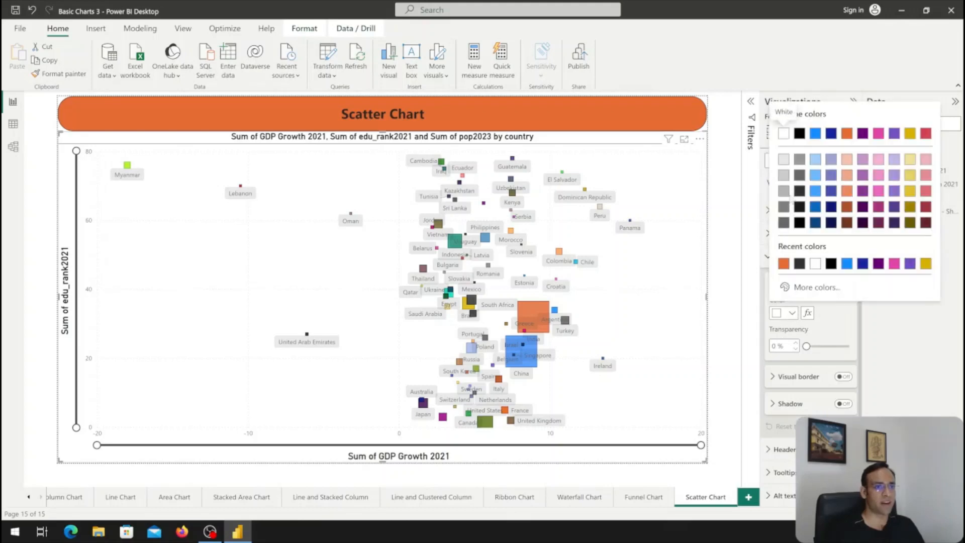
left_click(783, 159)
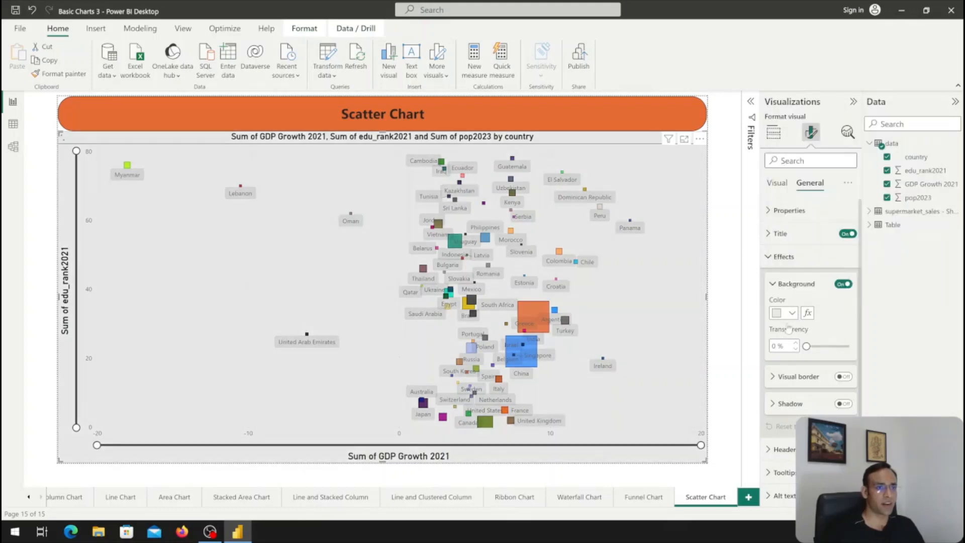
- Enable the chart's visual border and round its corners to 30 px
left_click(843, 377)
left_click(774, 377)
scroll(799, 372, "down", 3)
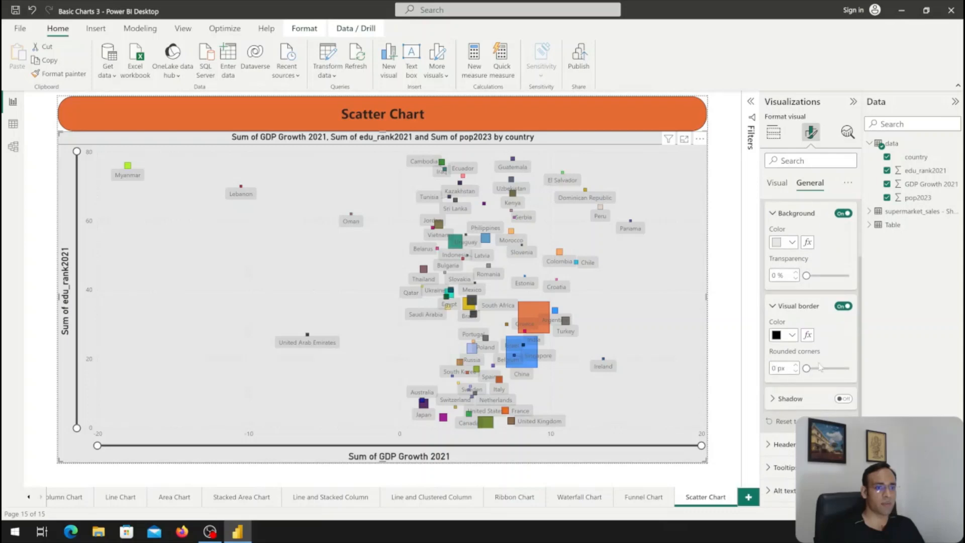
left_click_drag(805, 368, 848, 368)
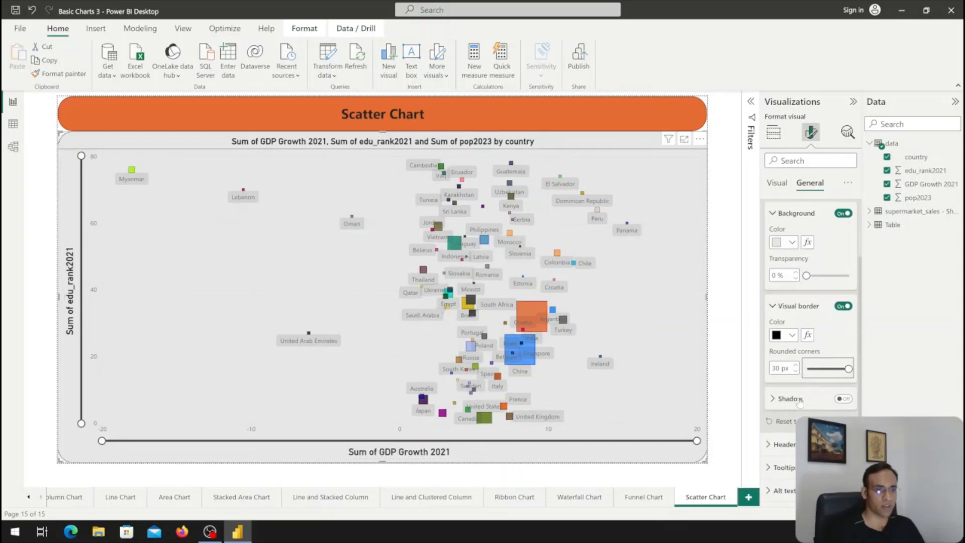
- Turn on the chart's shadow and shorten the chart slightly at its lower edge
left_click(841, 399)
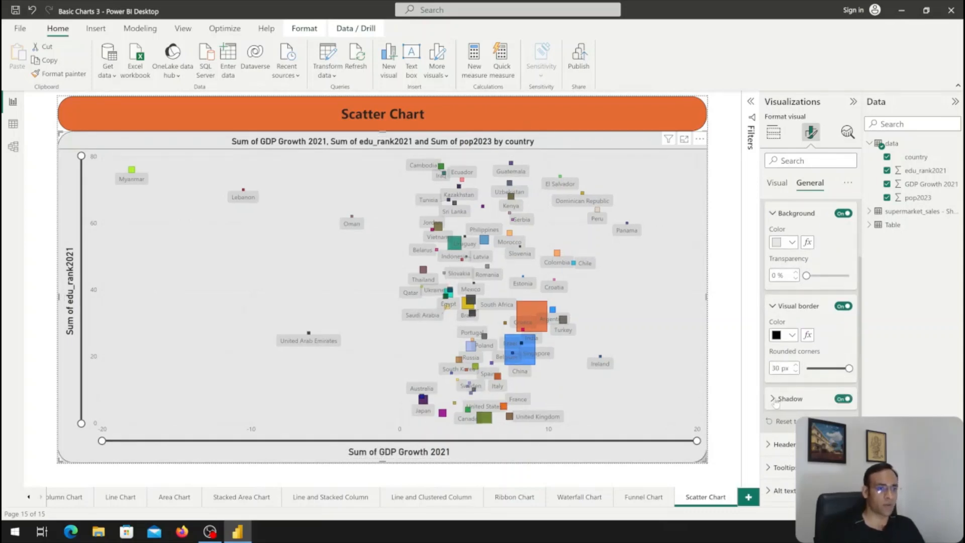
left_click_drag(382, 461, 382, 452)
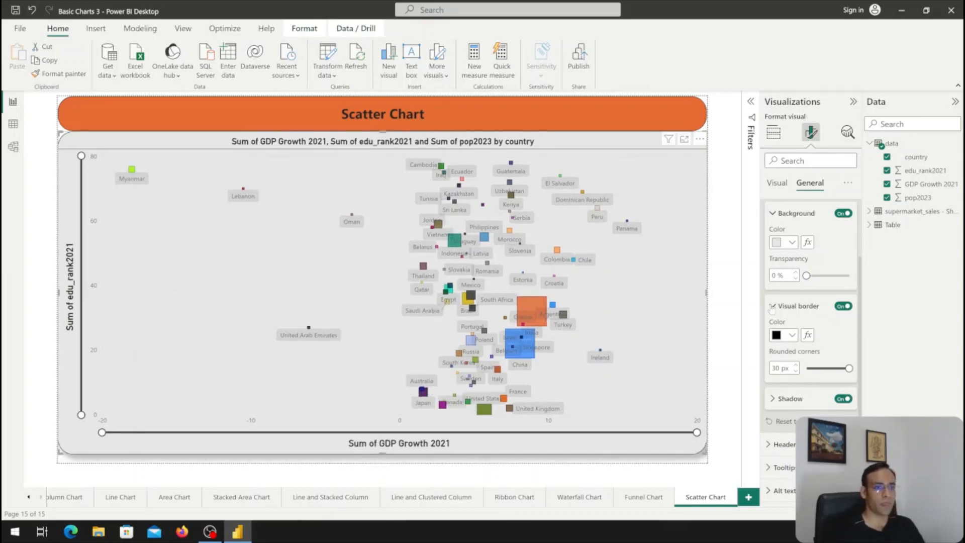
left_click(773, 305)
left_click(772, 279)
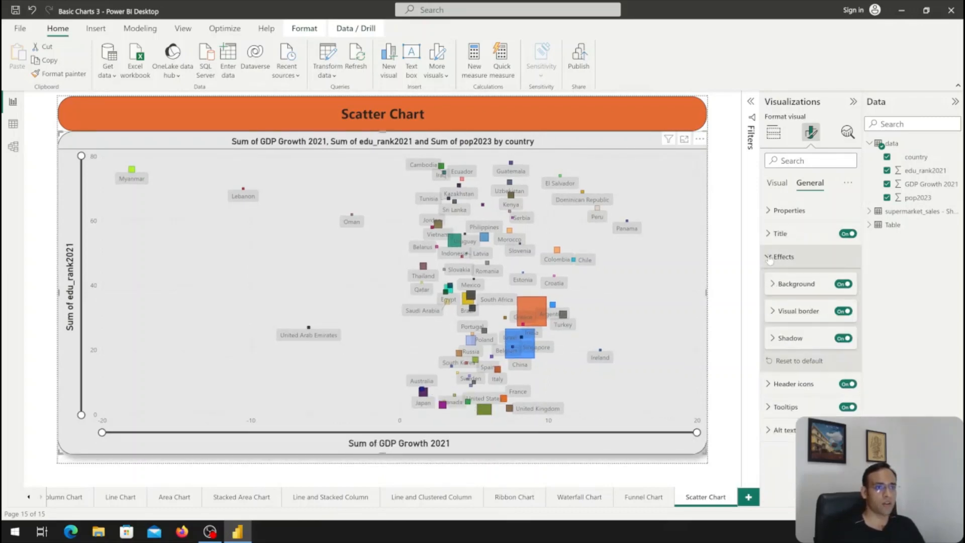
left_click(768, 252)
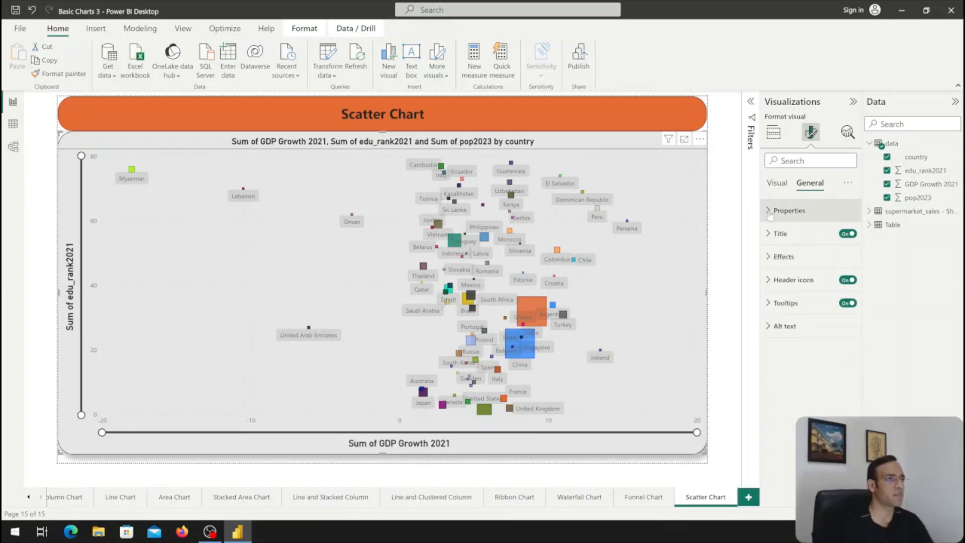
- Deselect everything on the report page and minimize the window
left_click(627, 116)
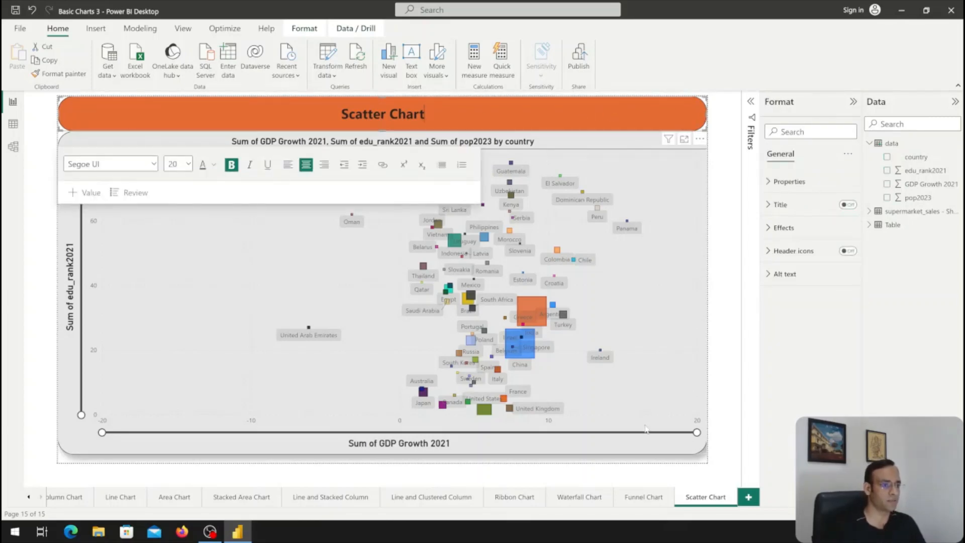
left_click(730, 445)
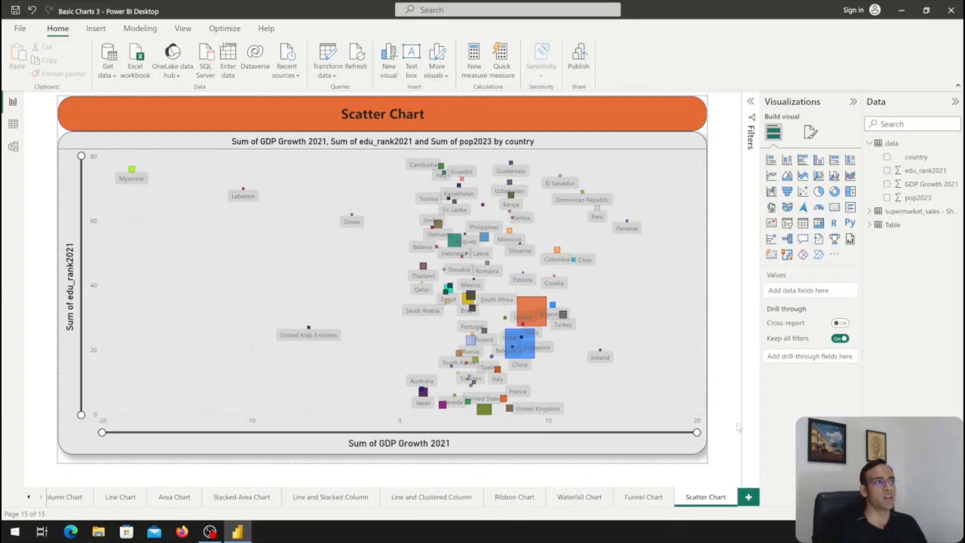
left_click(907, 10)
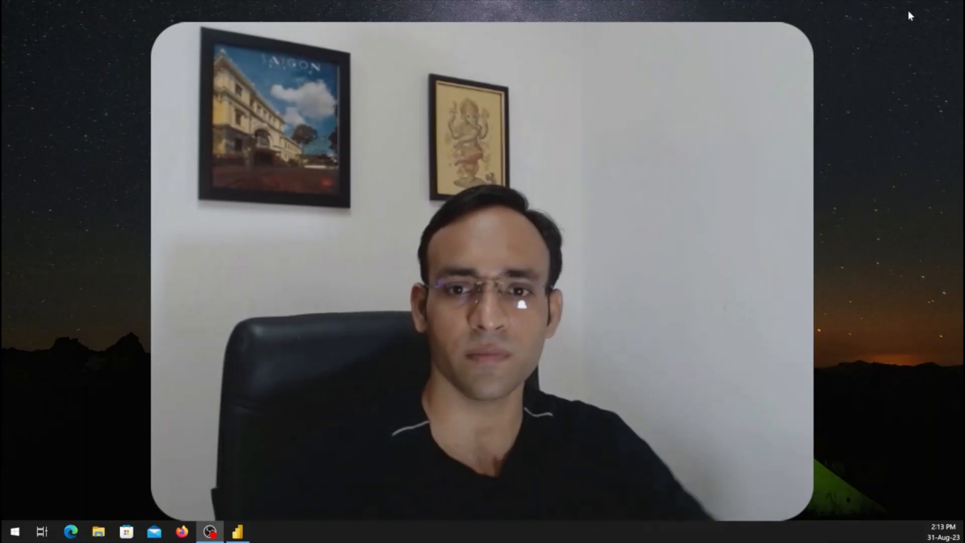